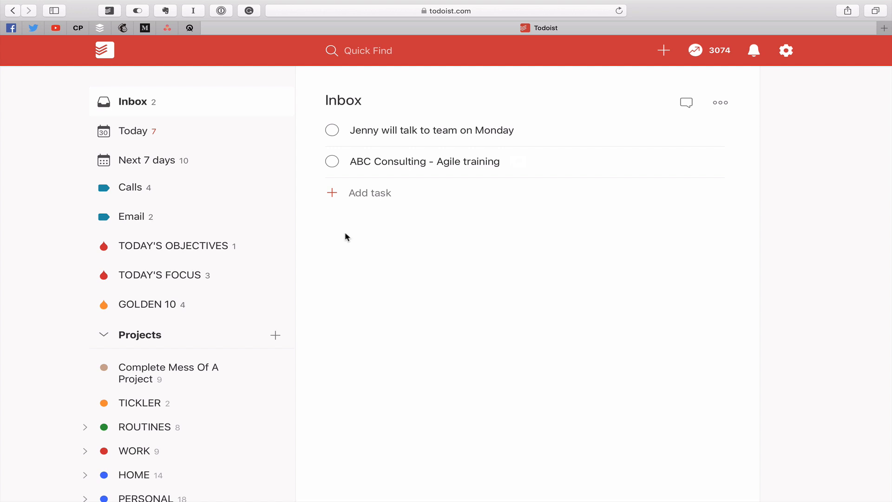
- Move the ABC Consulting task and the last Inbox task into Complete Mess Of A Project
{"action": "mouse_move", "coordinate": [316, 161]}
{"action": "left_click_drag", "start_coordinate": [316, 161], "coordinate": [268, 373]}
{"action": "mouse_move", "coordinate": [313, 130]}
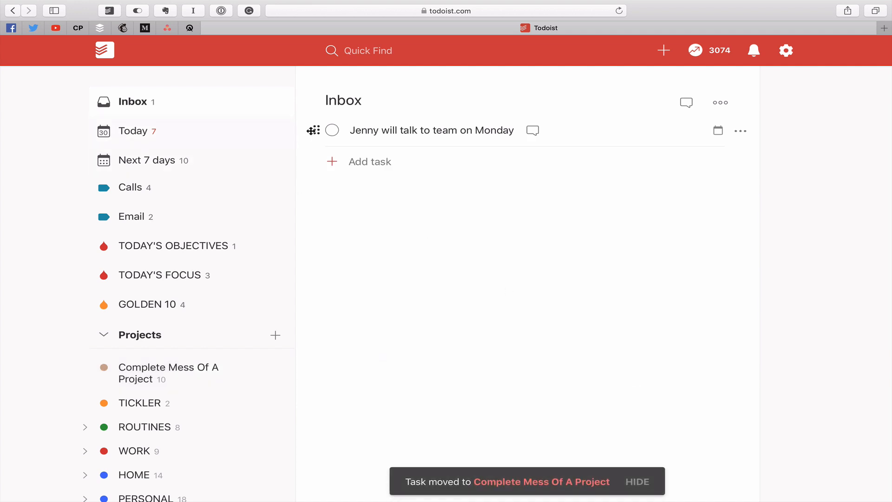
{"action": "left_click_drag", "start_coordinate": [315, 130], "coordinate": [205, 367]}
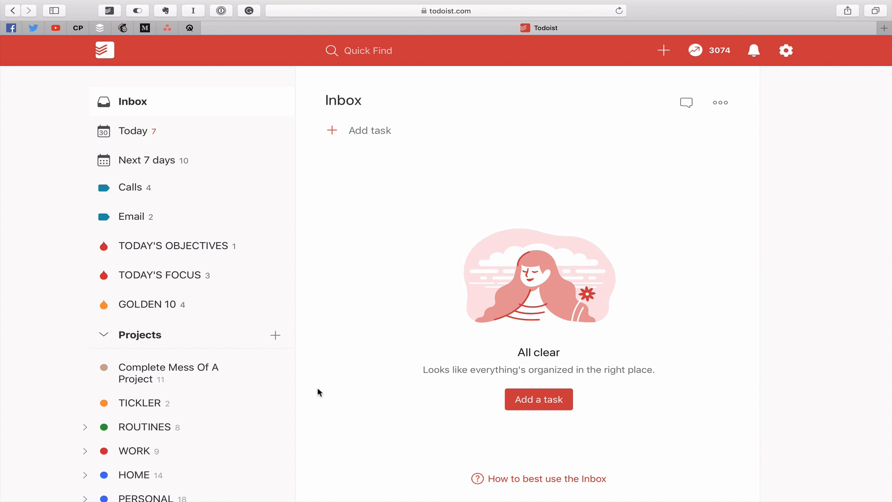
- Open the Complete Mess Of A Project list and scroll through its eleven tasks
{"action": "left_click", "coordinate": [158, 377]}
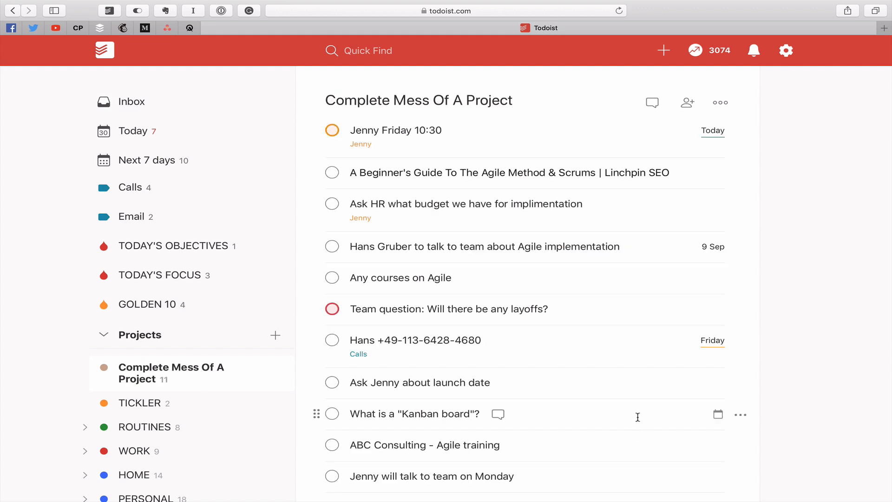
{"action": "scroll", "coordinate": [606, 409], "scroll_direction": "down", "scroll_amount": 3}
{"action": "scroll", "coordinate": [606, 409], "scroll_direction": "up", "scroll_amount": 3}
- Reword the first task to 'Arrange meeting with … for Friday 10:30am'
{"action": "left_click", "coordinate": [401, 134]}
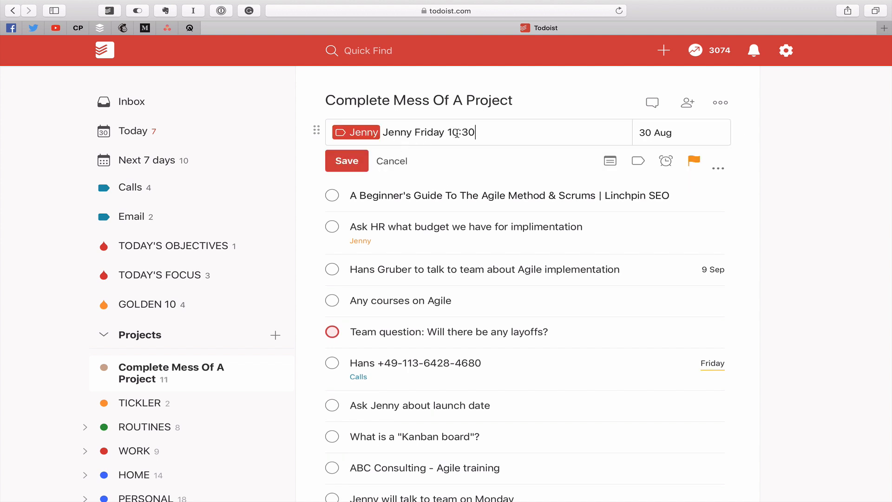
{"action": "left_click", "coordinate": [386, 134]}
{"action": "type", "text": "Arrange "}
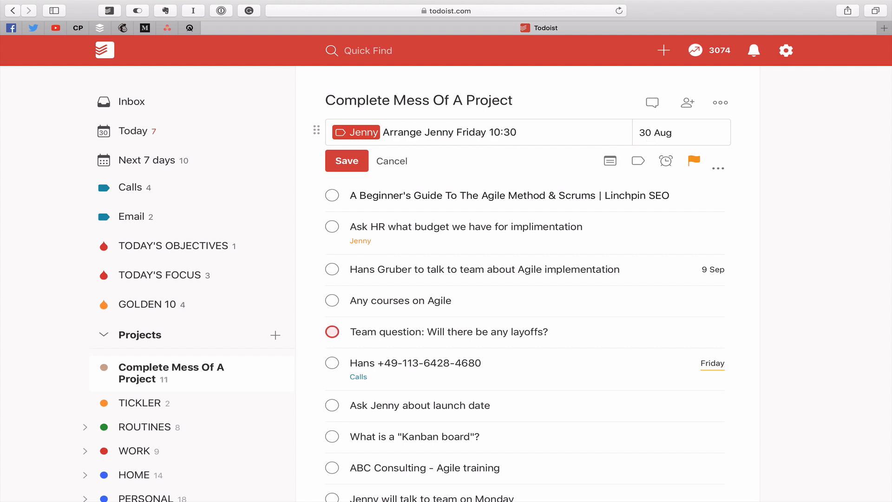
{"action": "type", "text": "meeting with"}
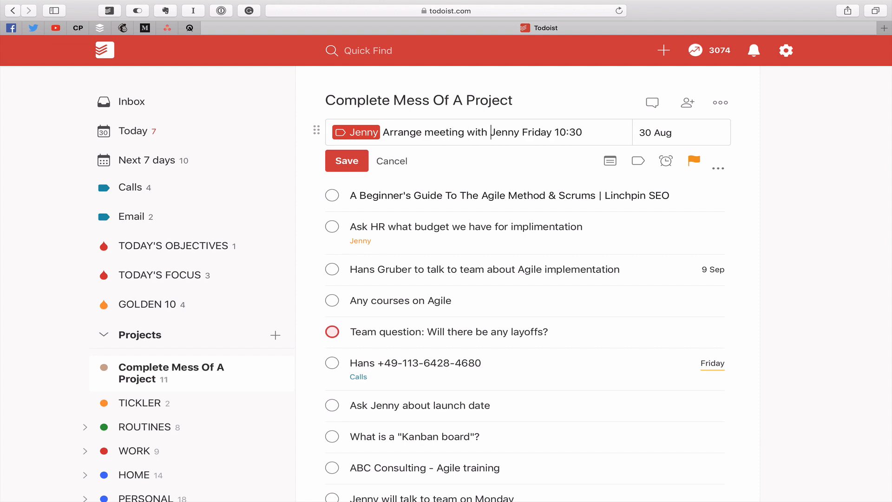
{"action": "left_click", "coordinate": [524, 132]}
{"action": "type", "text": "for"}
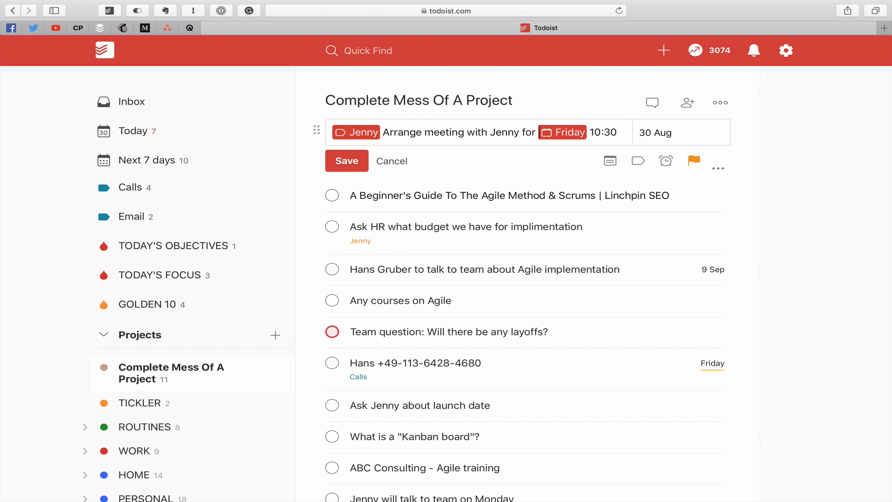
{"action": "left_click", "coordinate": [618, 133]}
{"action": "type", "text": "am"}
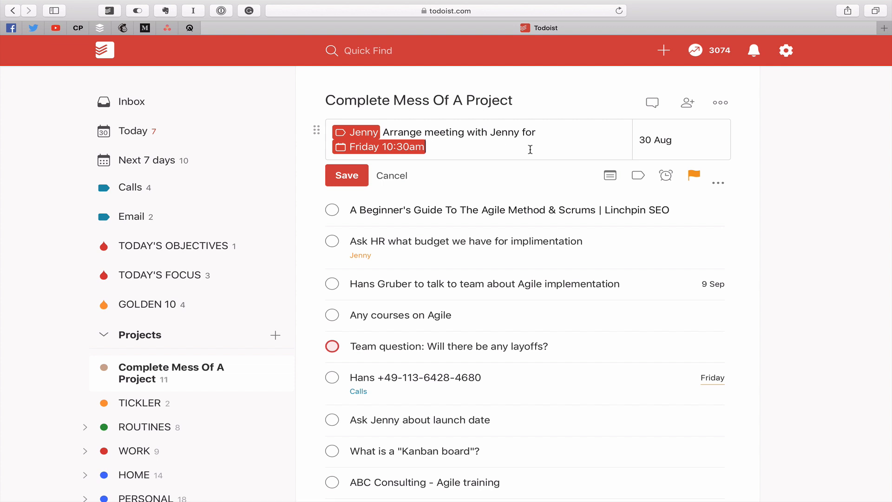
- Reschedule the meeting task to Monday 2 Sep and save it
{"action": "left_click", "coordinate": [690, 145]}
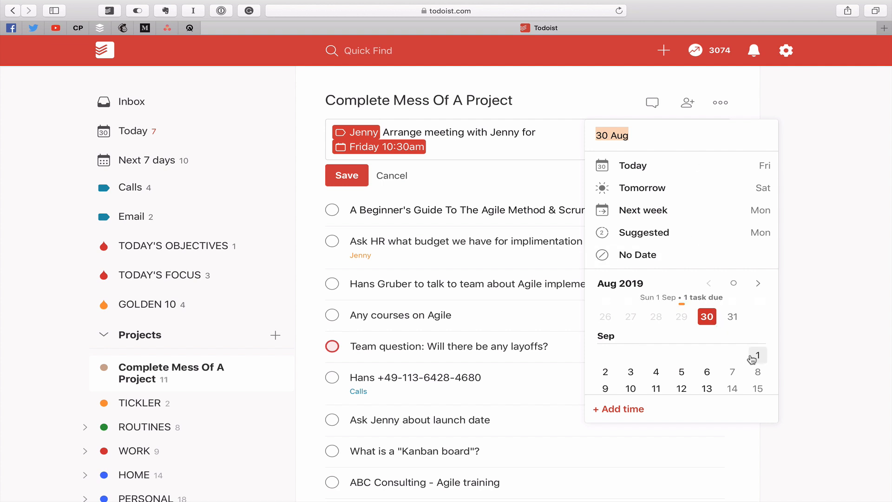
{"action": "left_click", "coordinate": [707, 372]}
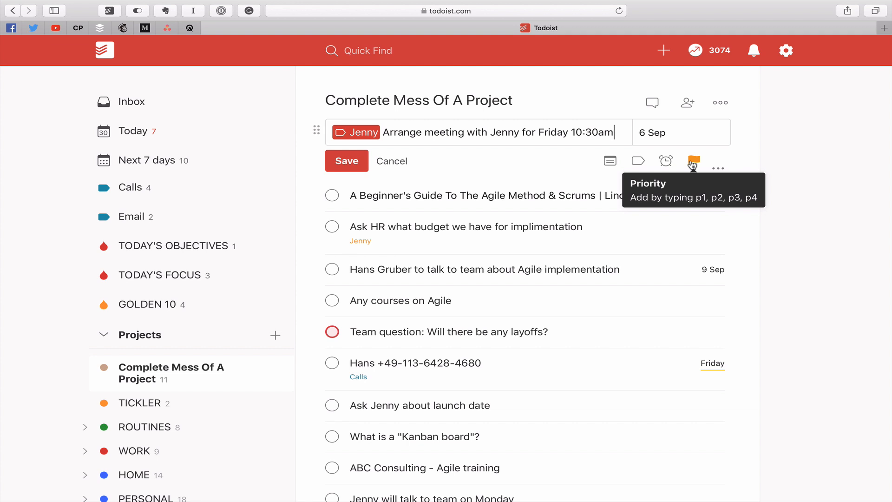
{"action": "left_click", "coordinate": [677, 134]}
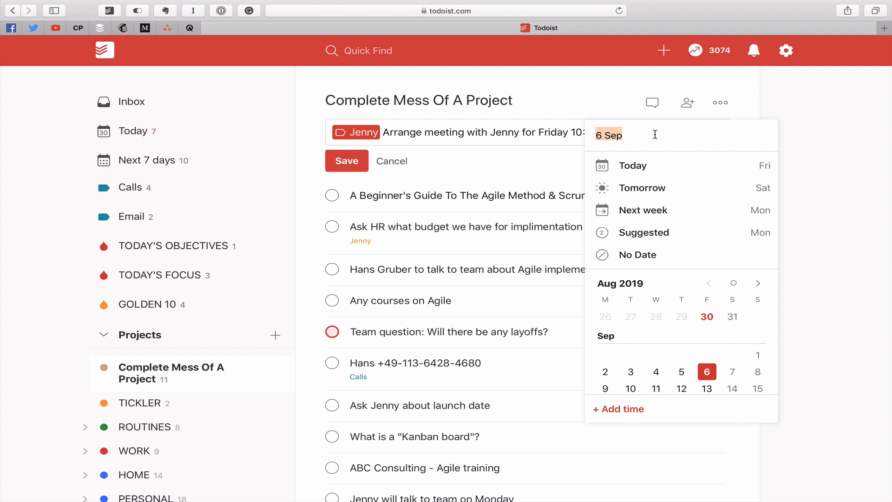
{"action": "left_click", "coordinate": [606, 373]}
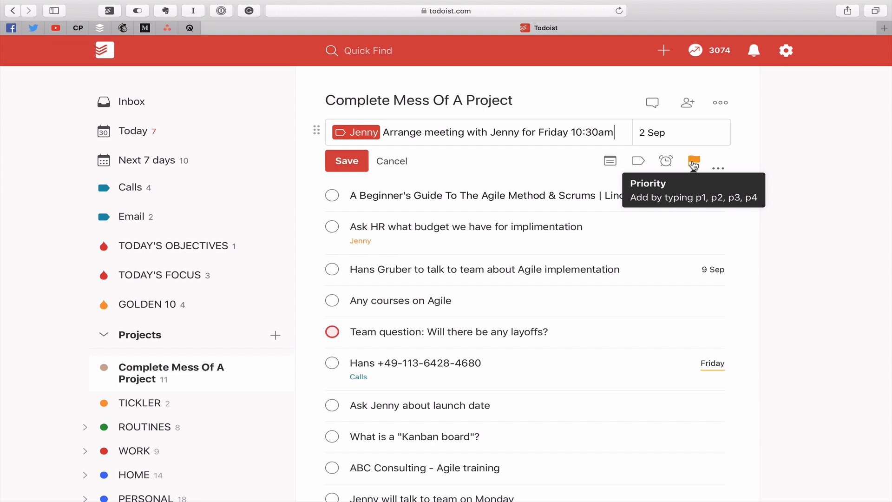
{"action": "left_click", "coordinate": [359, 162]}
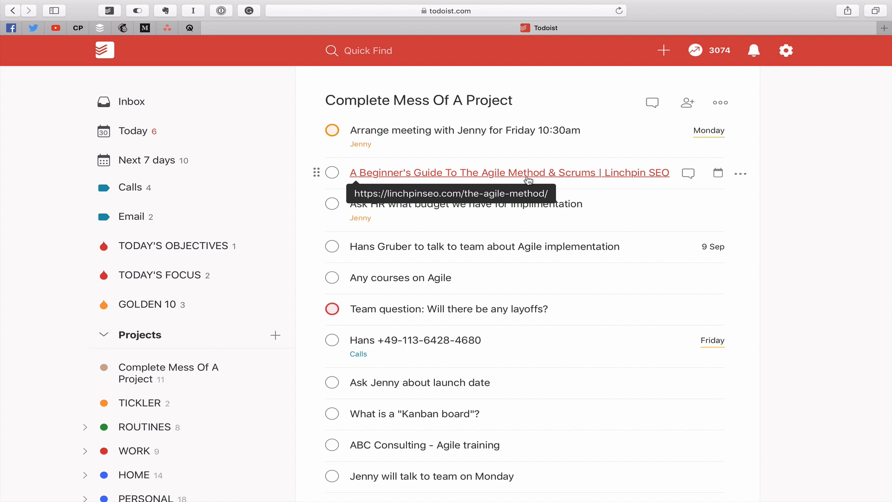
- Prefix the Agile guide task's title with a bold '[READ / REVIEW]' tag and save
{"action": "left_click", "coordinate": [651, 188]}
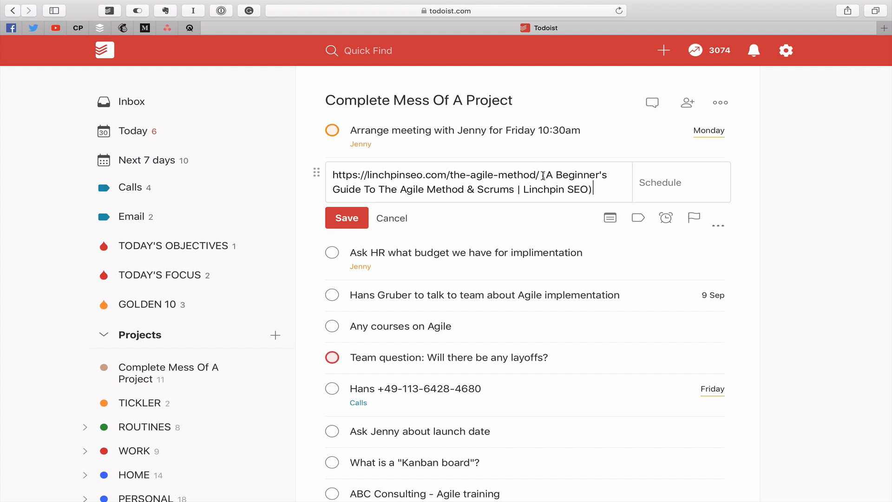
{"action": "left_click", "coordinate": [348, 222]}
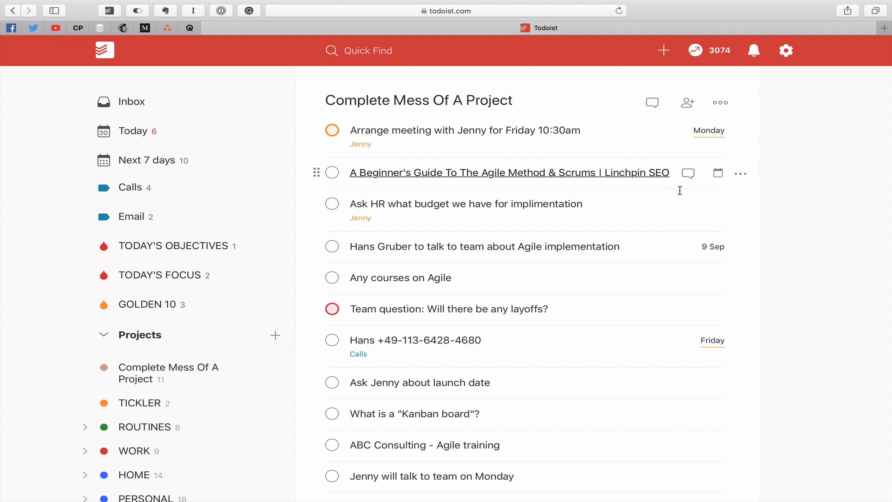
{"action": "left_click", "coordinate": [678, 175]}
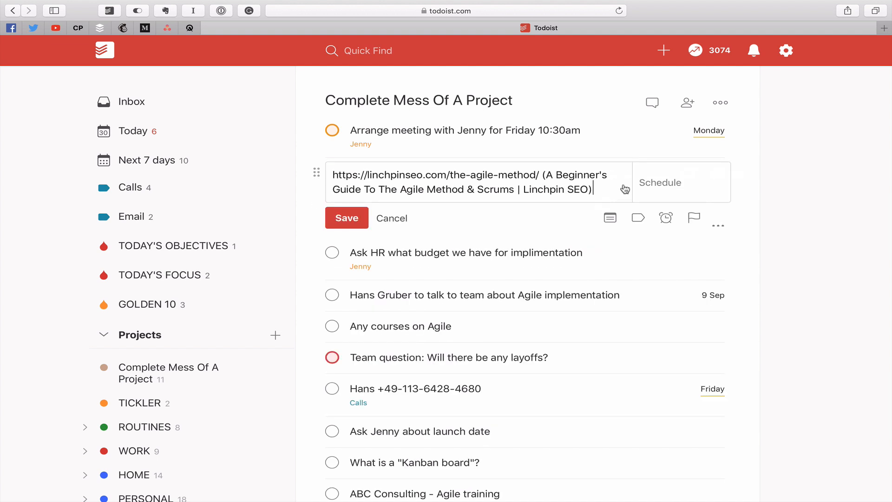
{"action": "left_click", "coordinate": [550, 175]}
{"action": "type", "text": "!!"}
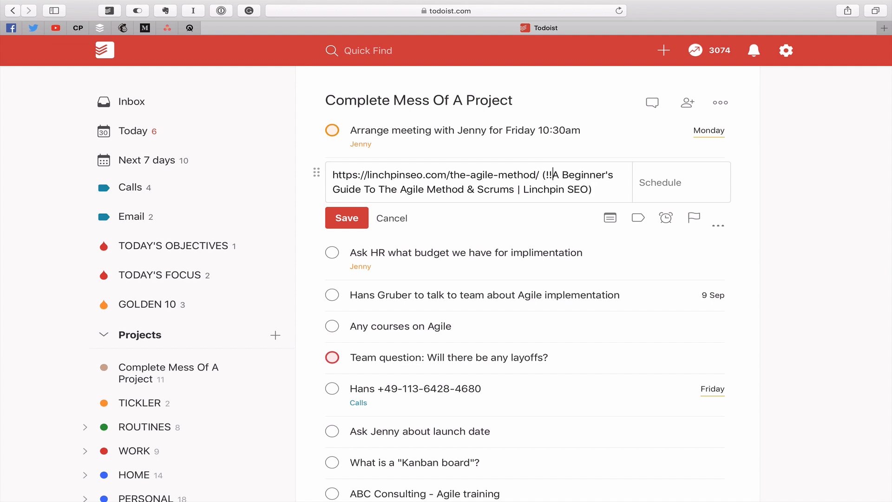
{"action": "type", "text": "["}
{"action": "type", "text": "READ"}
{"action": "type", "text": " / "}
{"action": "type", "text": "REVIEW"}
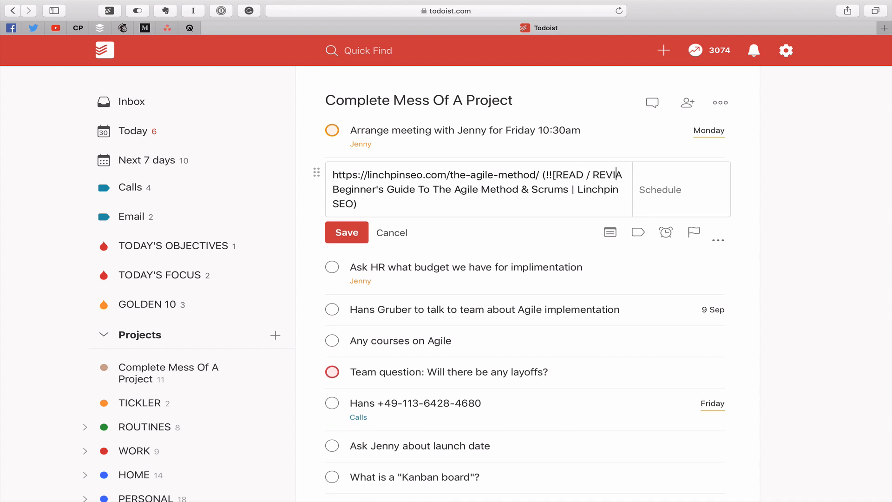
{"action": "type", "text": "]"}
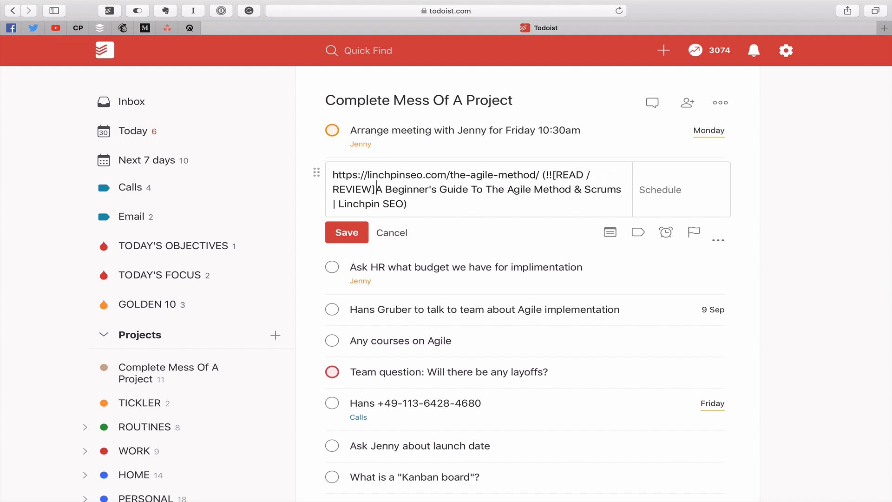
{"action": "type", "text": "!!"}
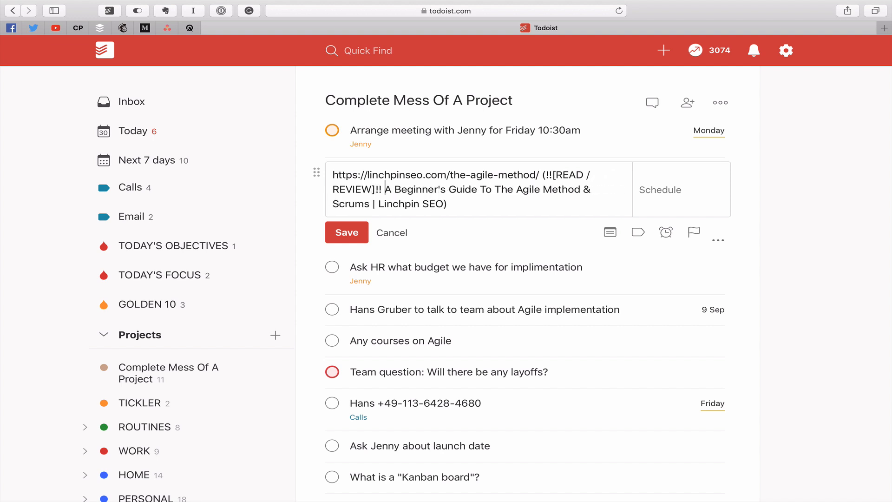
{"action": "left_click", "coordinate": [345, 232]}
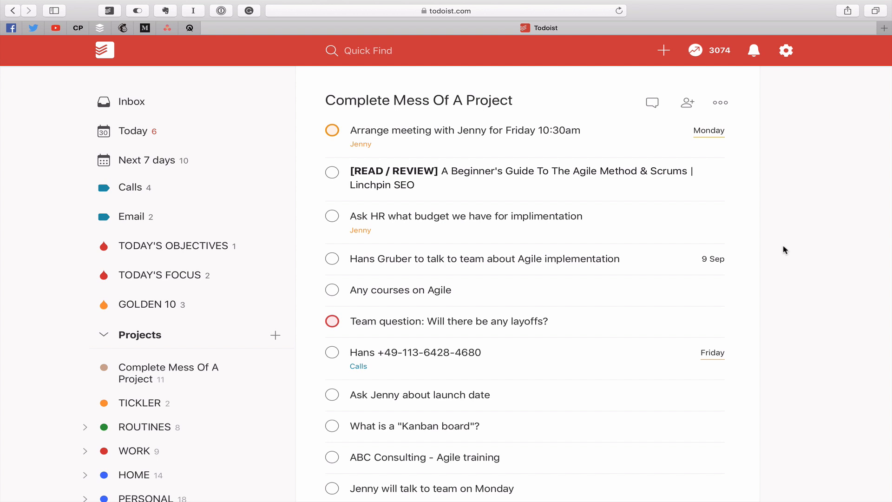
- Add the To-Read label to the [READ / REVIEW] Agile guide task and save it
{"action": "left_click", "coordinate": [734, 194]}
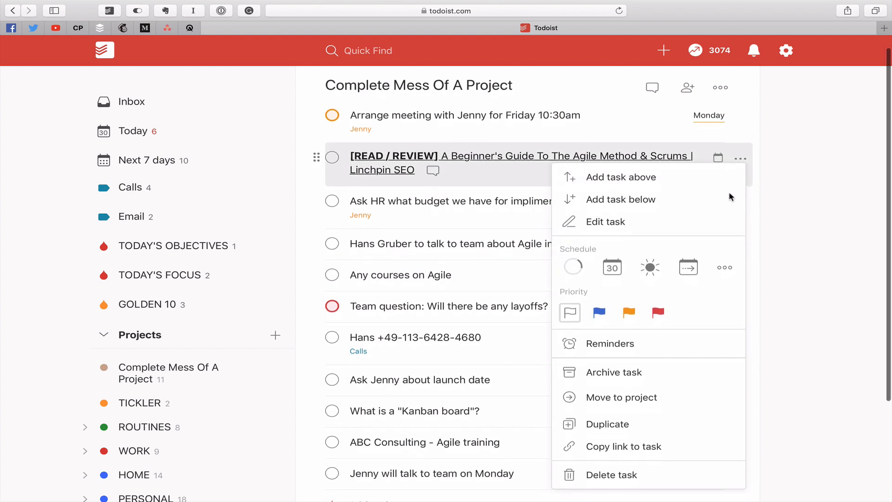
{"action": "left_click", "coordinate": [860, 202]}
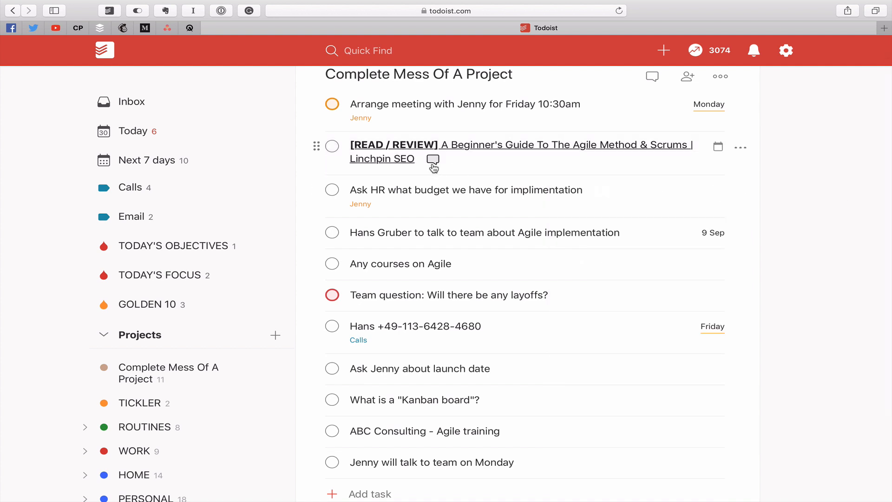
{"action": "left_click", "coordinate": [530, 166]}
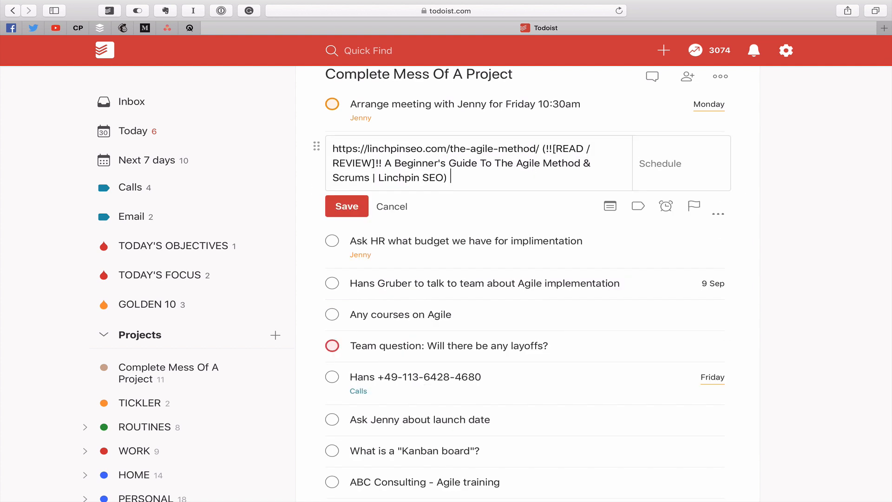
{"action": "type", "text": "@re"}
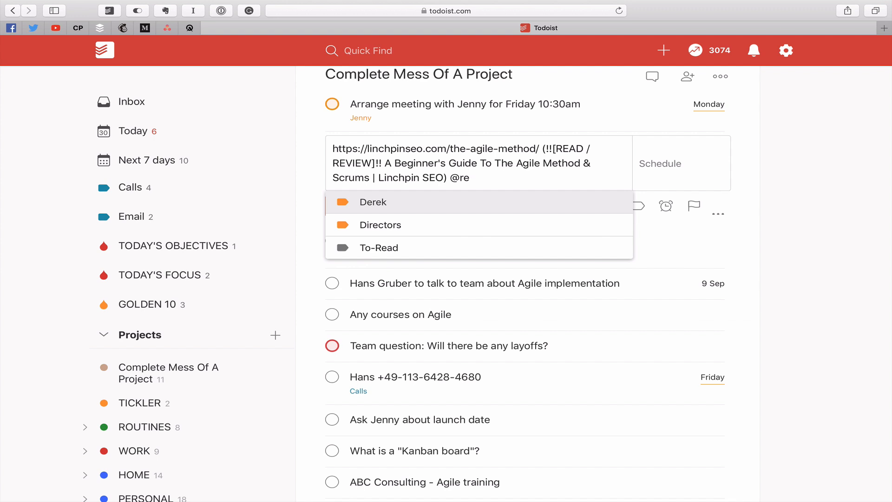
{"action": "type", "text": "ad"}
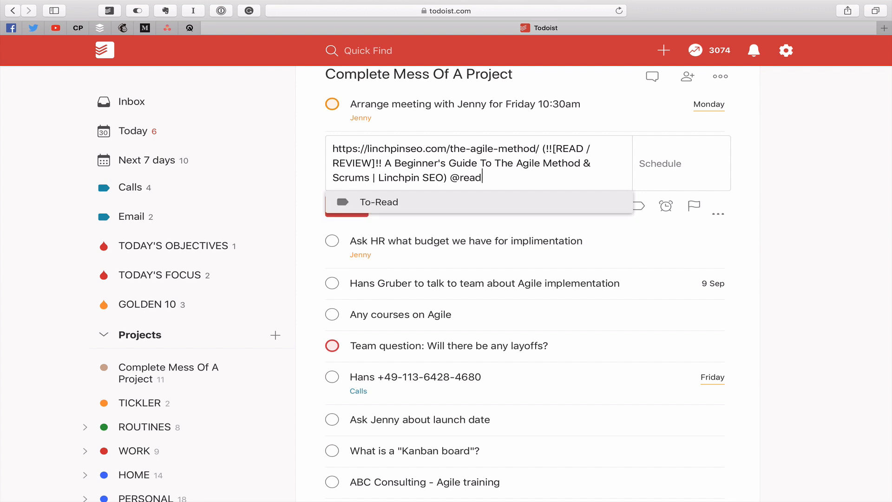
{"action": "left_click", "coordinate": [382, 200]}
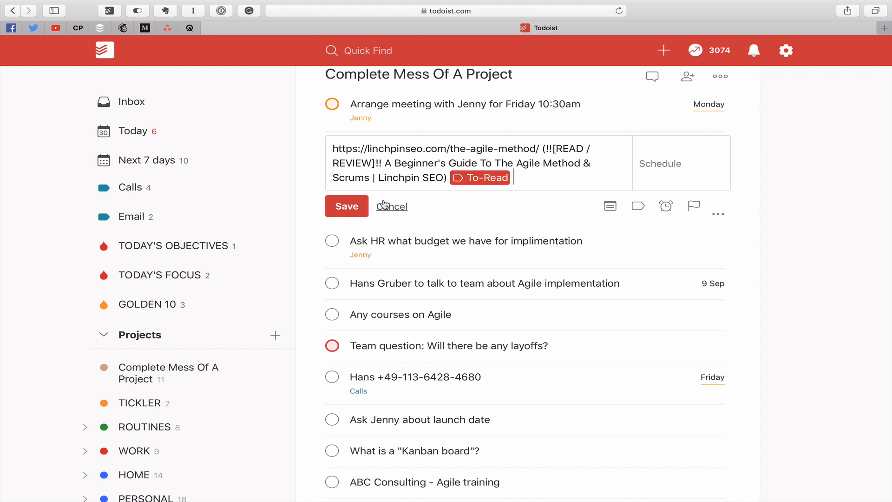
{"action": "left_click", "coordinate": [357, 207]}
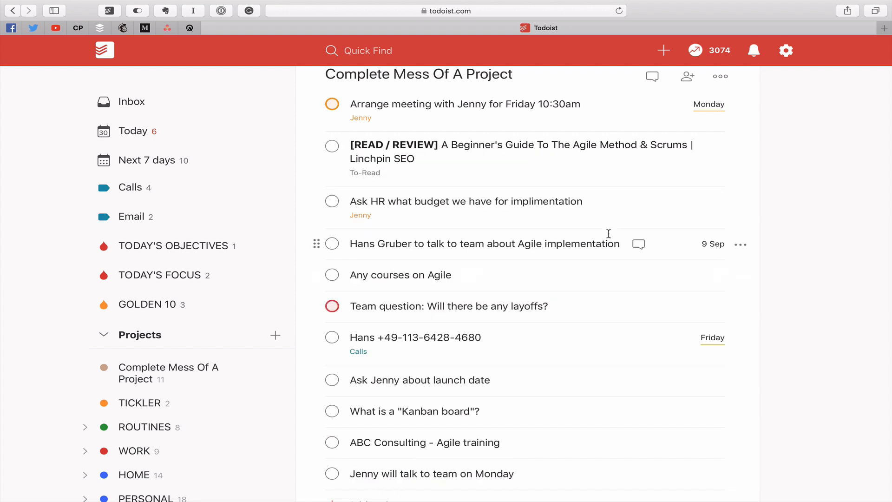
- Append 'of Agile Method' to the HR budget task and save it
{"action": "left_click", "coordinate": [634, 208]}
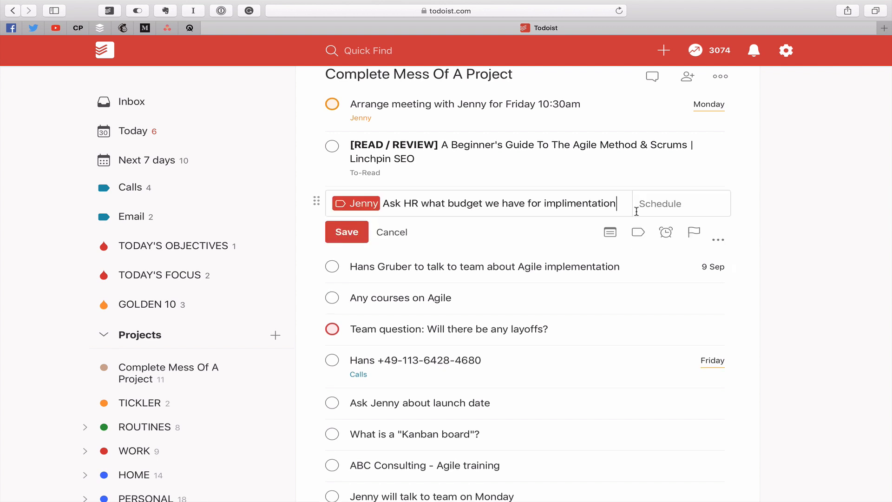
{"action": "type", "text": "of Ag"}
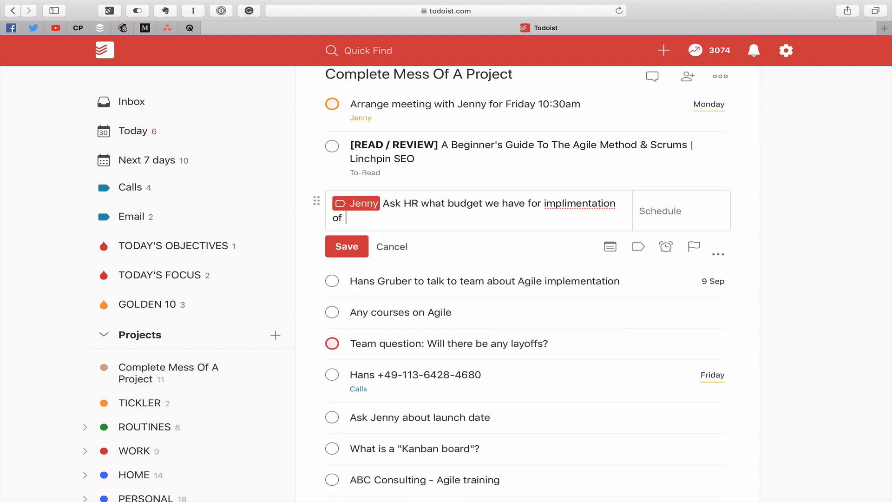
{"action": "type", "text": "ile Method"}
{"action": "scroll", "coordinate": [477, 222], "scroll_direction": "up", "scroll_amount": 1}
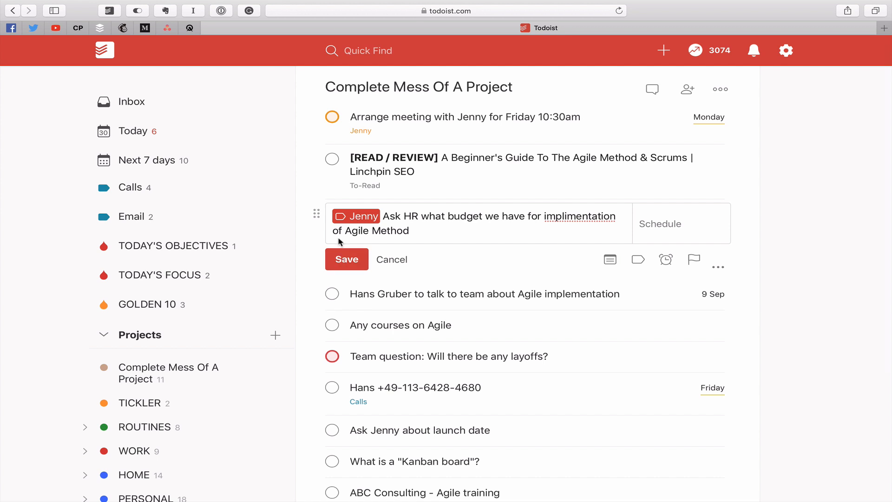
{"action": "left_click", "coordinate": [346, 259]}
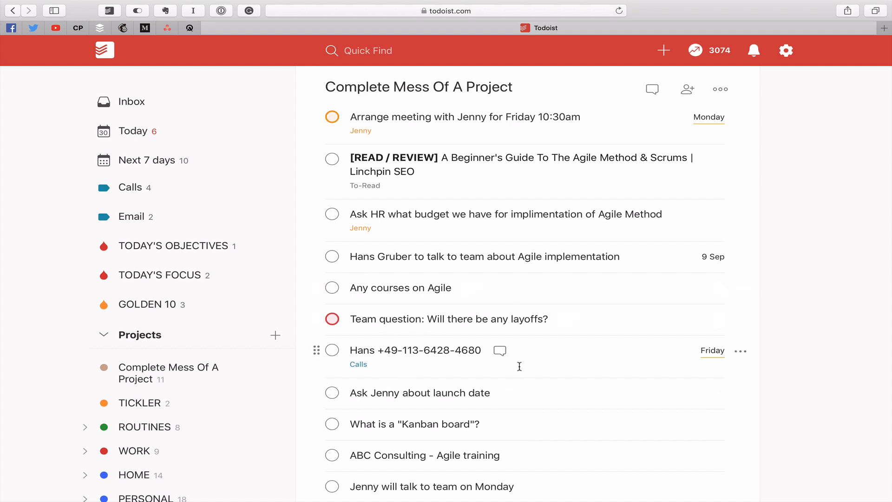
- Reword the Agile implementation talk task to begin with 'Call' and read 'about a talk'
{"action": "left_click", "coordinate": [488, 257]}
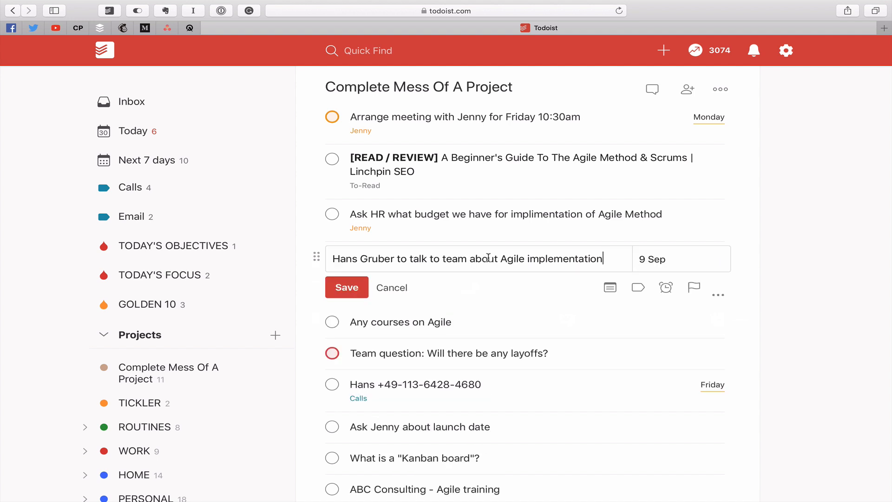
{"action": "left_click", "coordinate": [334, 258]}
{"action": "type", "text": "Call"}
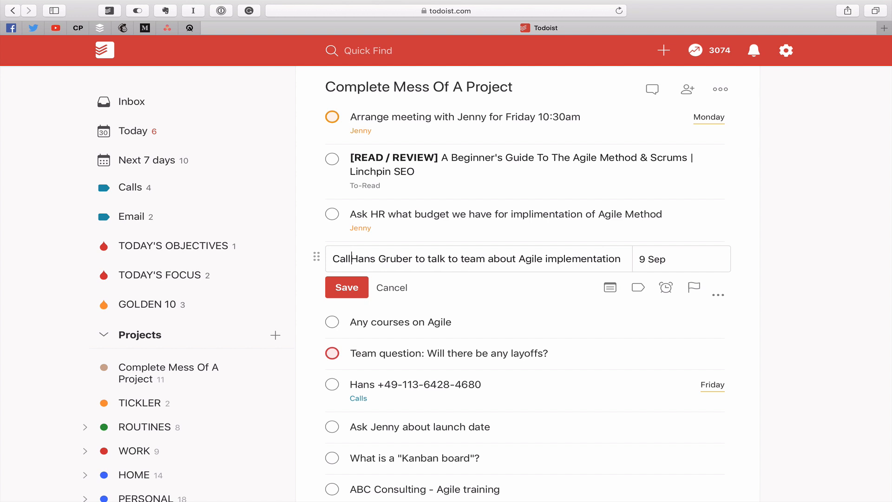
{"action": "double_click", "coordinate": [422, 259]}
{"action": "type", "text": "about a"}
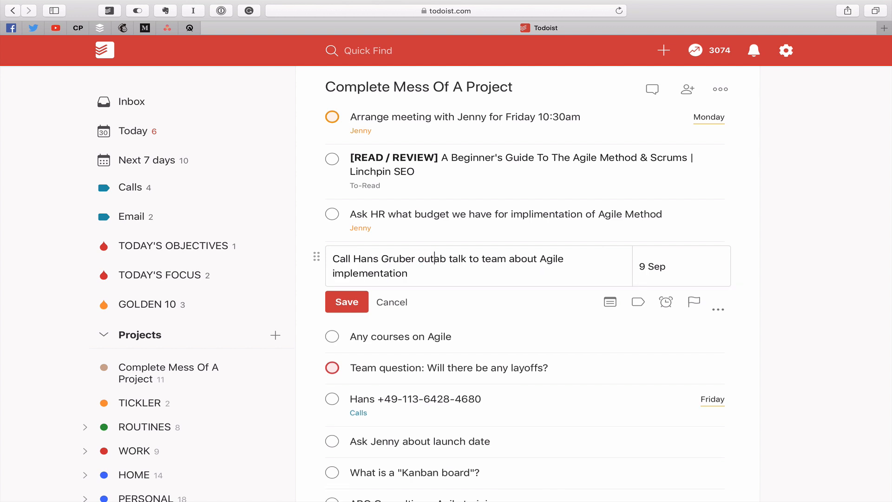
{"action": "key", "text": "BackSpace"}
{"action": "key", "text": "BackSpace"}
{"action": "key", "text": "BackSpace"}
{"action": "key", "text": "BackSpace"}
{"action": "key", "text": "BackSpace"}
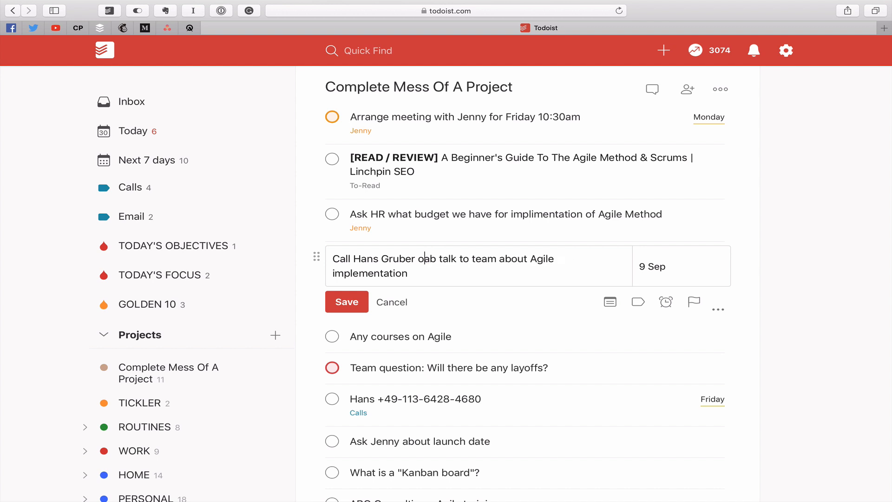
{"action": "type", "text": "about a"}
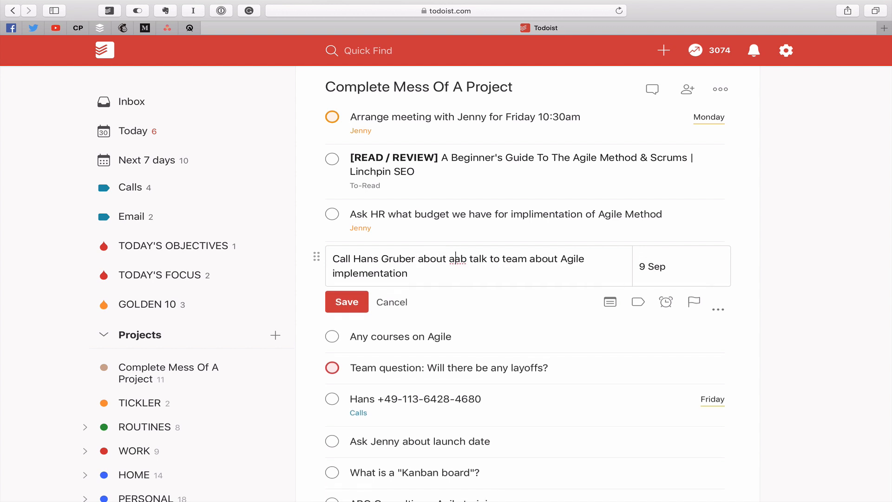
{"action": "key", "text": "Delete"}
{"action": "key", "text": "Delete"}
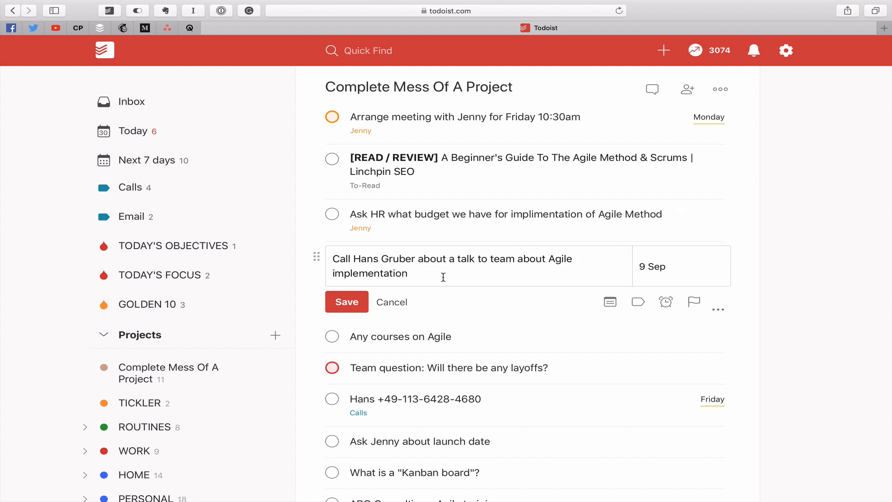
- Tag the call task with the Calls label, reschedule it to 2 Sep, and save
{"action": "type", "text": "@cal"}
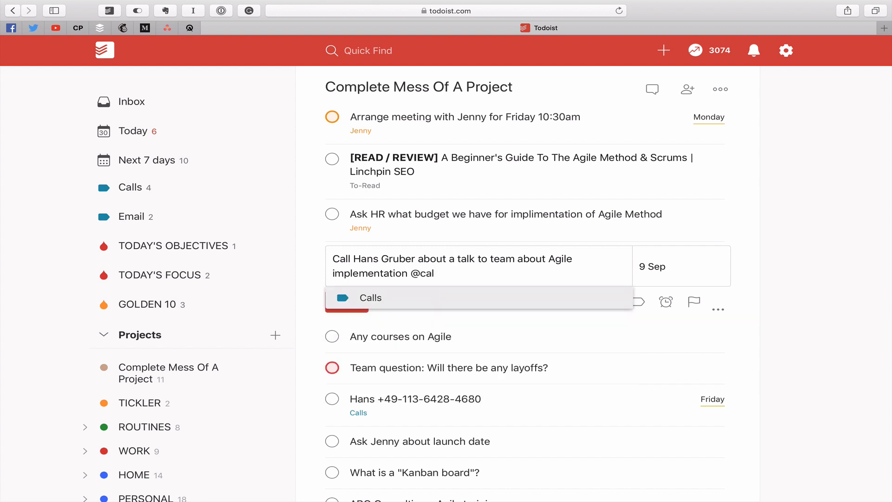
{"action": "key", "text": "Return"}
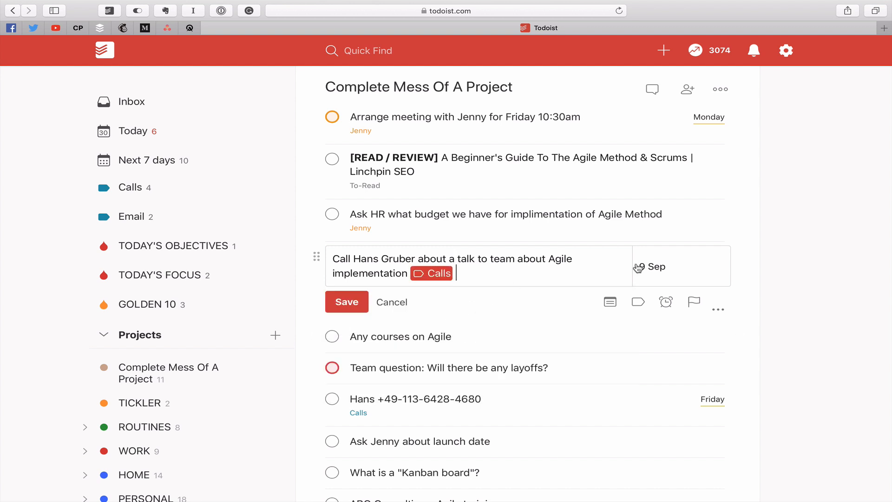
{"action": "left_click", "coordinate": [674, 278]}
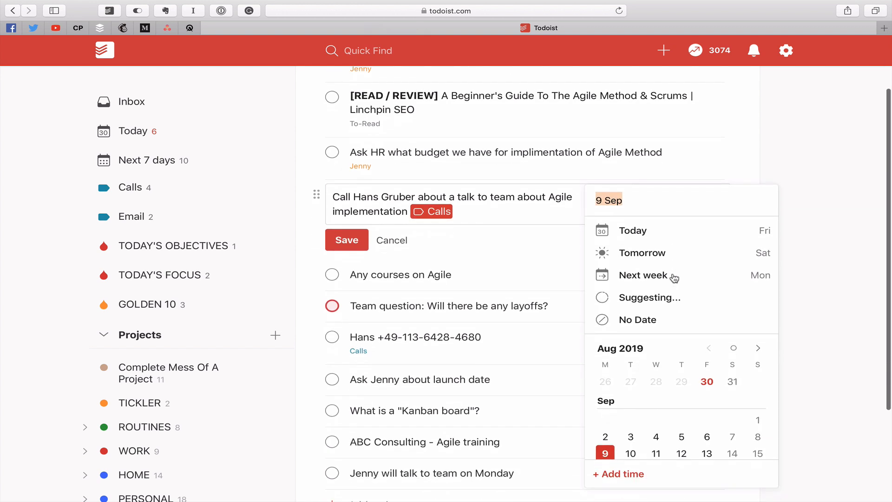
{"action": "left_click", "coordinate": [607, 438]}
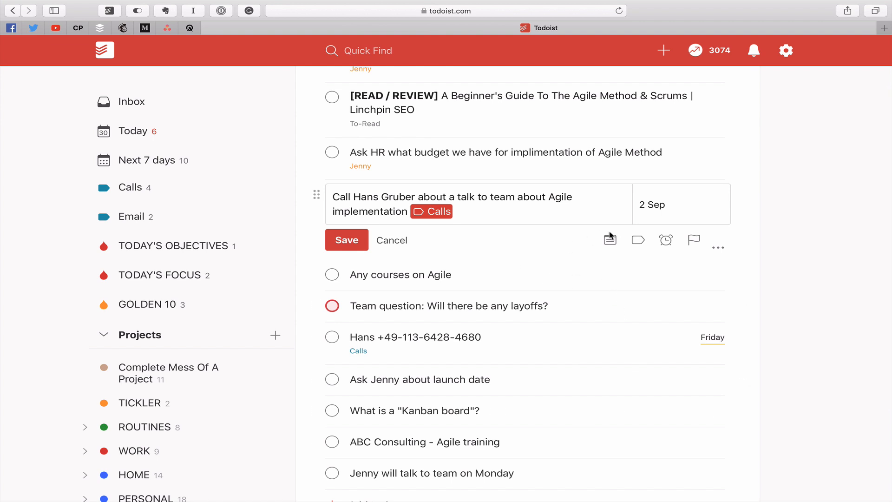
{"action": "left_click", "coordinate": [354, 250]}
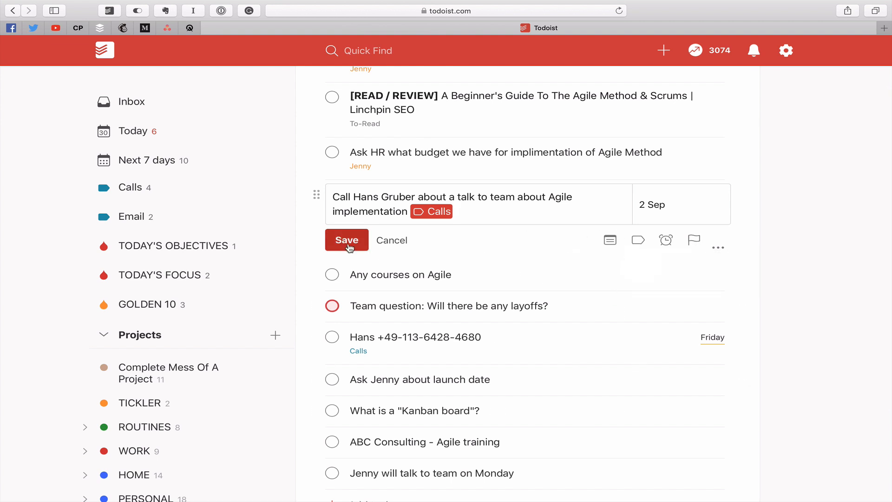
- Copy the phone number from its task and post it as a comment on the call task
{"action": "left_click", "coordinate": [413, 314]}
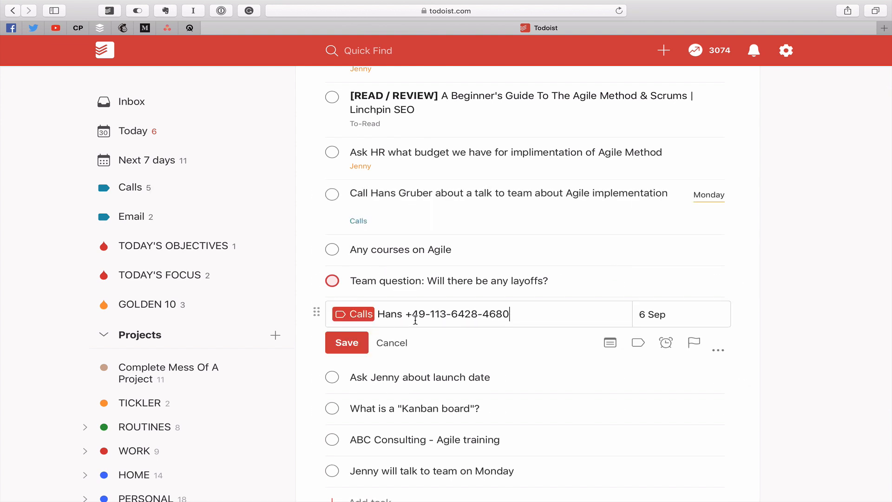
{"action": "left_click_drag", "start_coordinate": [513, 314], "coordinate": [408, 315]}
{"action": "key", "text": "super+c"}
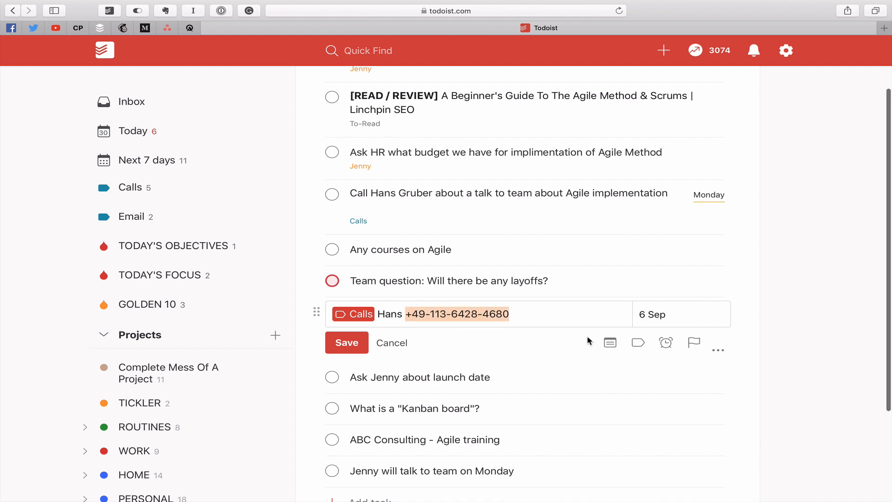
{"action": "left_click", "coordinate": [349, 344]}
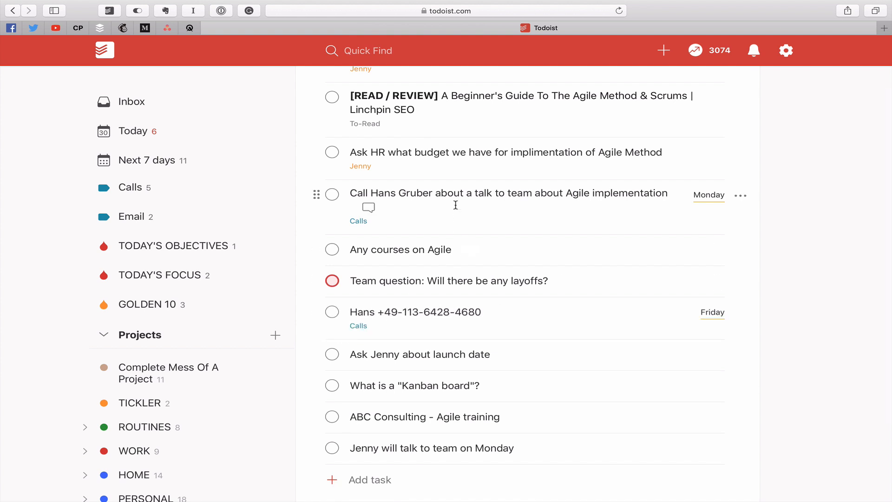
{"action": "left_click", "coordinate": [368, 207]}
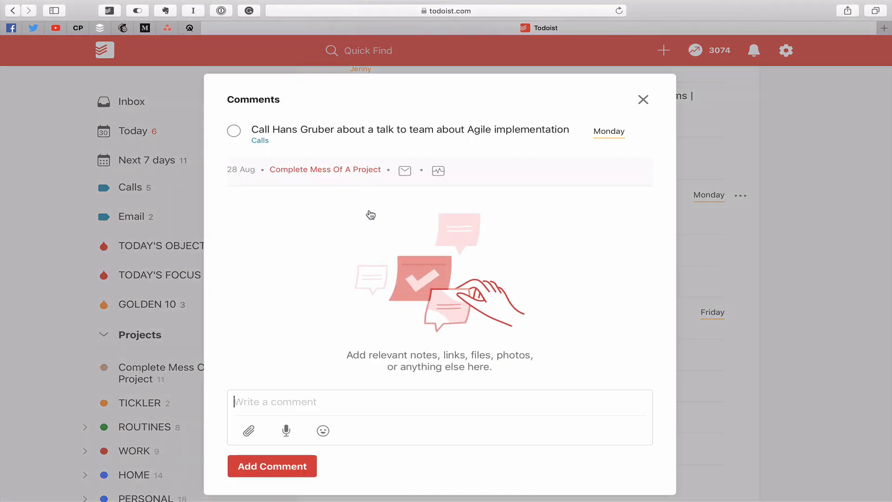
{"action": "key", "text": "super+v"}
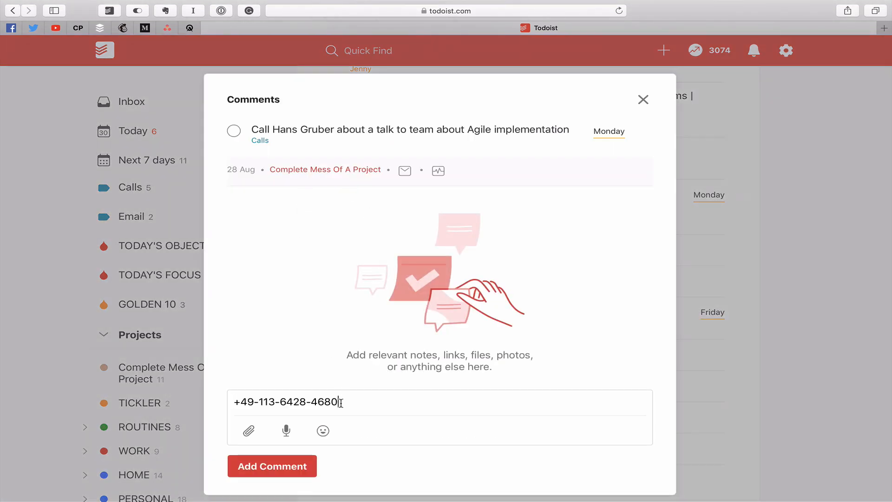
{"action": "left_click", "coordinate": [274, 471]}
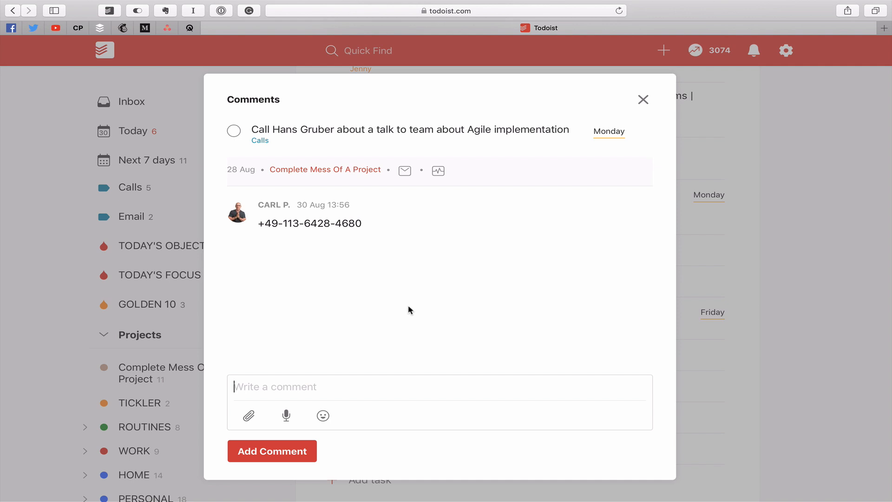
{"action": "left_click", "coordinate": [643, 99]}
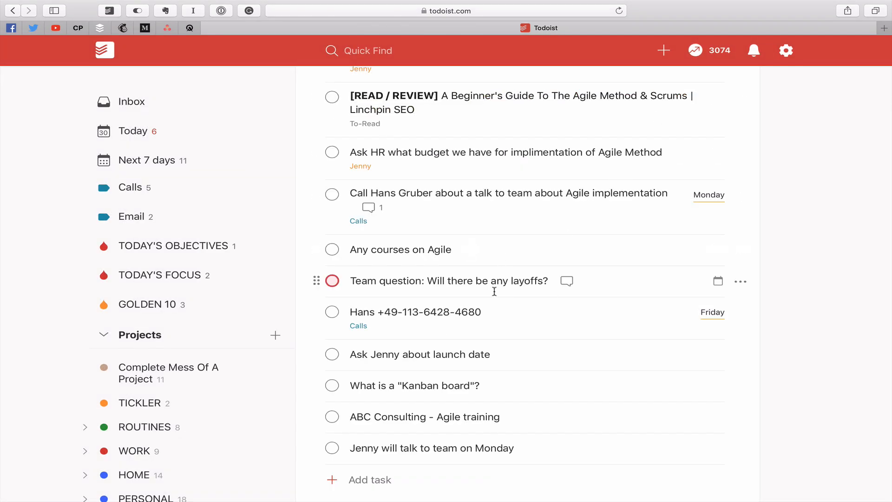
- Mark the standalone phone-number task as complete
{"action": "left_click", "coordinate": [332, 312]}
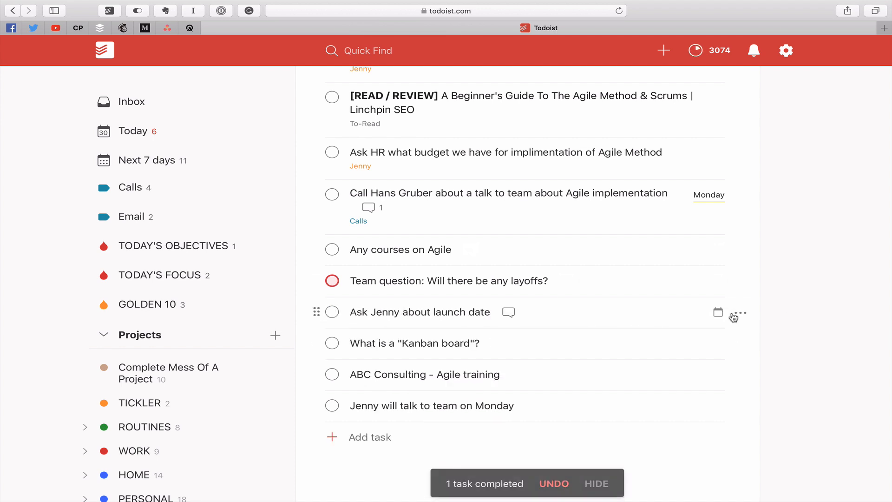
{"action": "scroll", "coordinate": [836, 283], "scroll_direction": "up", "scroll_amount": 2}
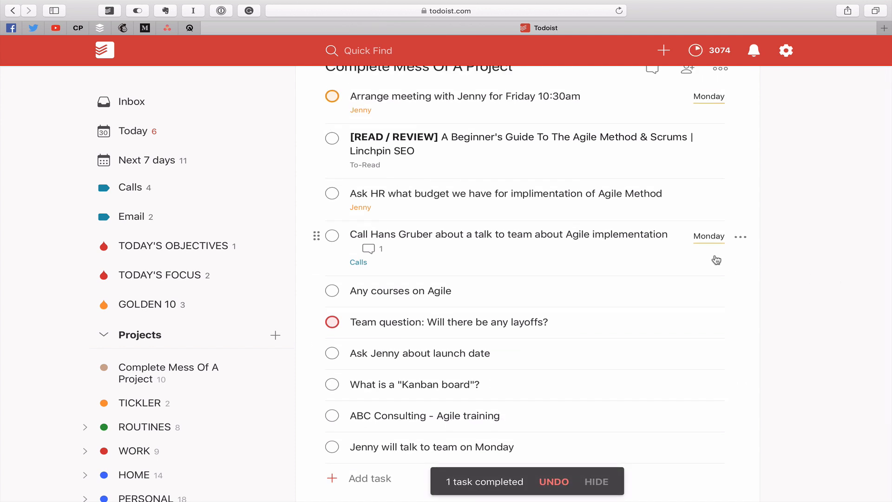
{"action": "scroll", "coordinate": [780, 268], "scroll_direction": "down", "scroll_amount": 2}
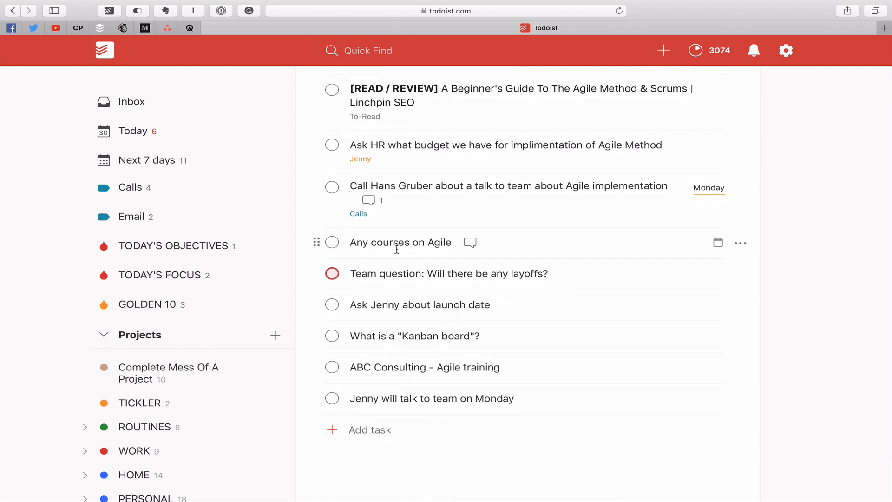
- Reword the task to 'Find out if there are any courses on Agile'
{"action": "left_click", "coordinate": [381, 239]}
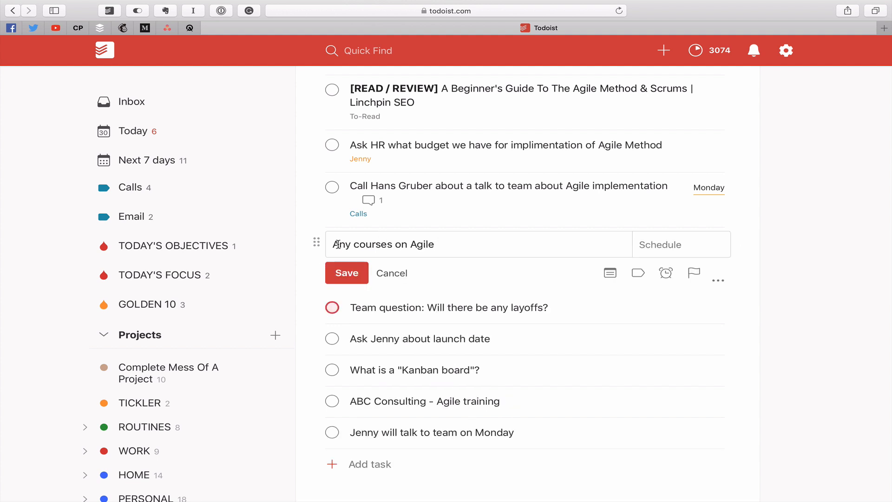
{"action": "type", "text": "Find out i"}
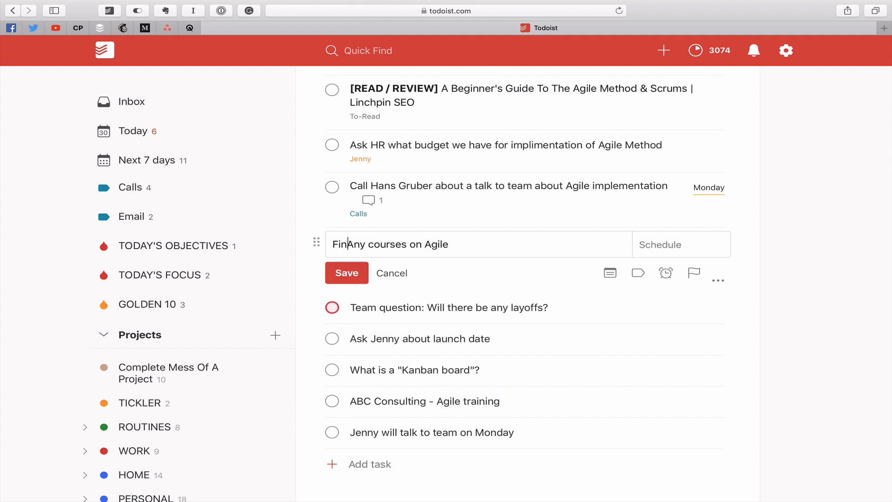
{"action": "type", "text": "f there are"}
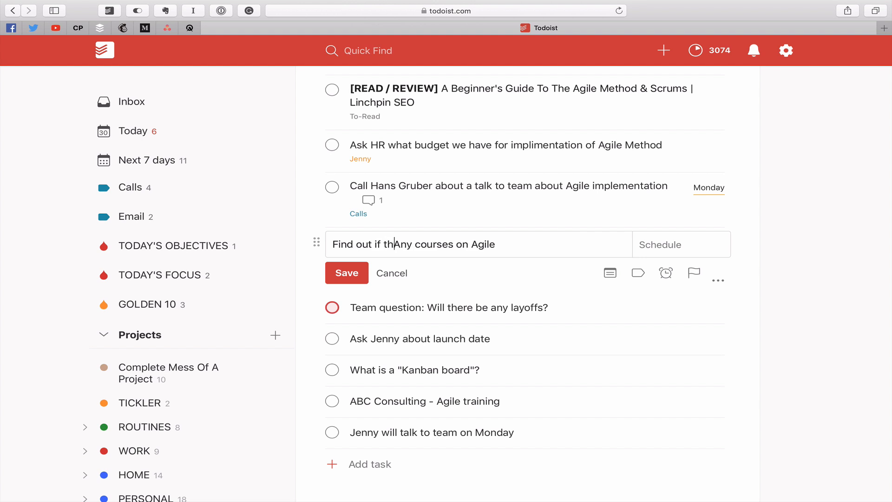
{"action": "key", "text": "Delete"}
{"action": "type", "text": "are a"}
- Create a new research label, apply it to the task, and save
{"action": "left_click", "coordinate": [543, 245]}
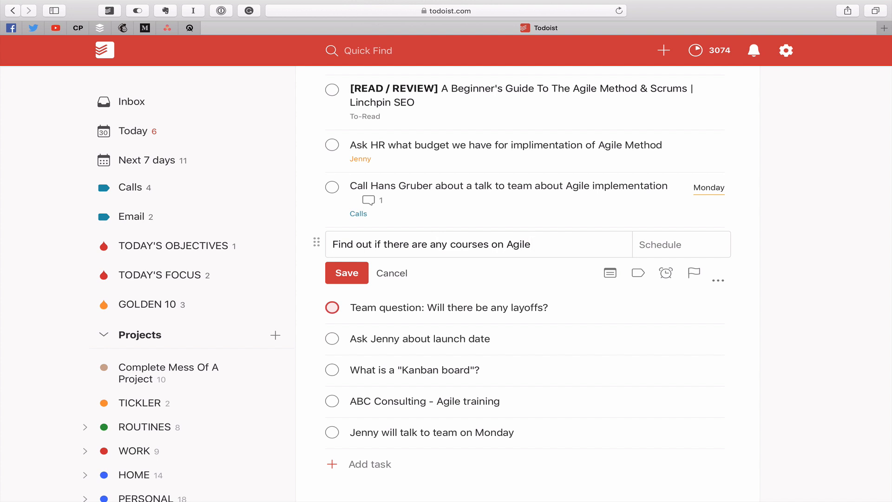
{"action": "type", "text": "@re"}
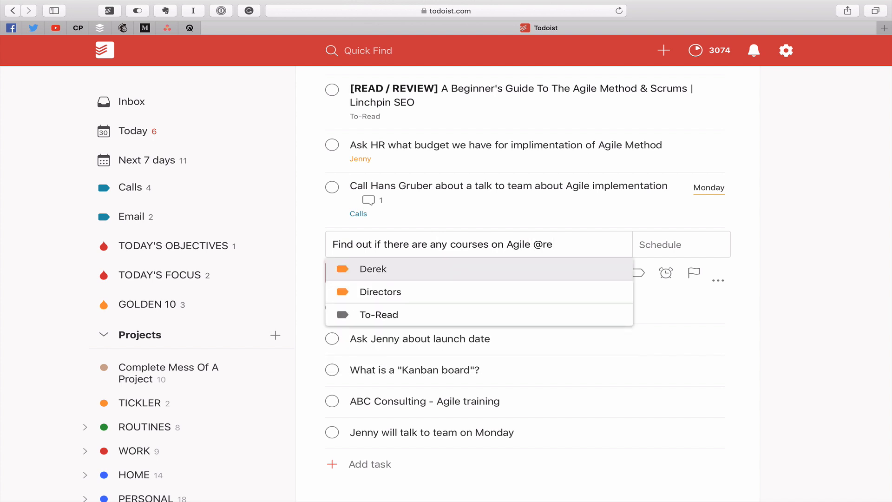
{"action": "type", "text": "earch"}
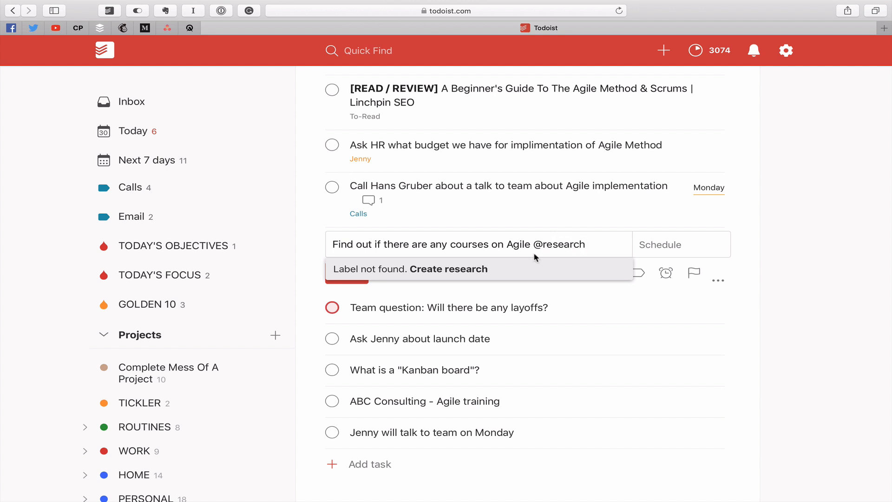
{"action": "left_click", "coordinate": [481, 269]}
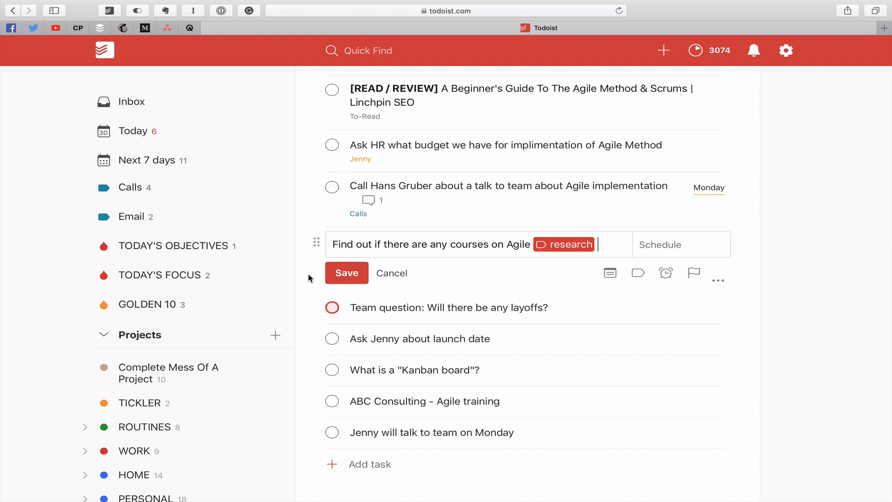
{"action": "left_click", "coordinate": [348, 275]}
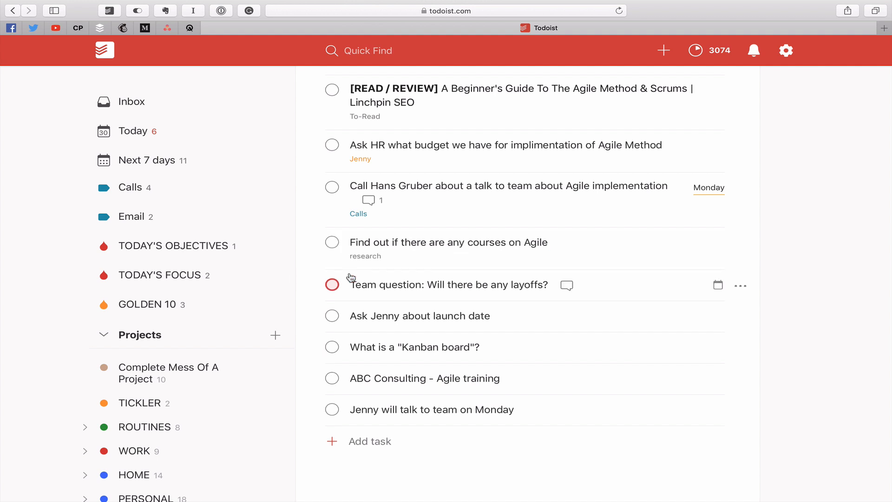
{"action": "left_click", "coordinate": [472, 287]}
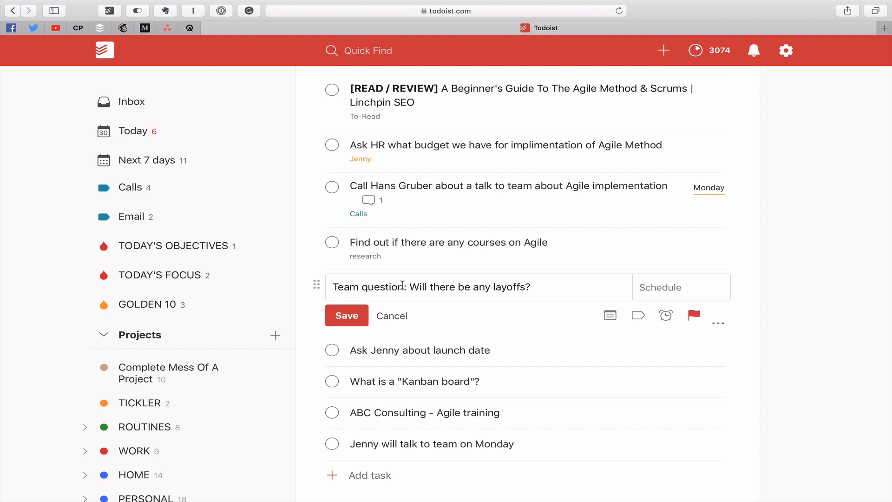
- Reword the layoffs task to 'Ask Jenny if there be any layoffs?'
{"action": "left_click_drag", "start_coordinate": [407, 285], "coordinate": [343, 273]}
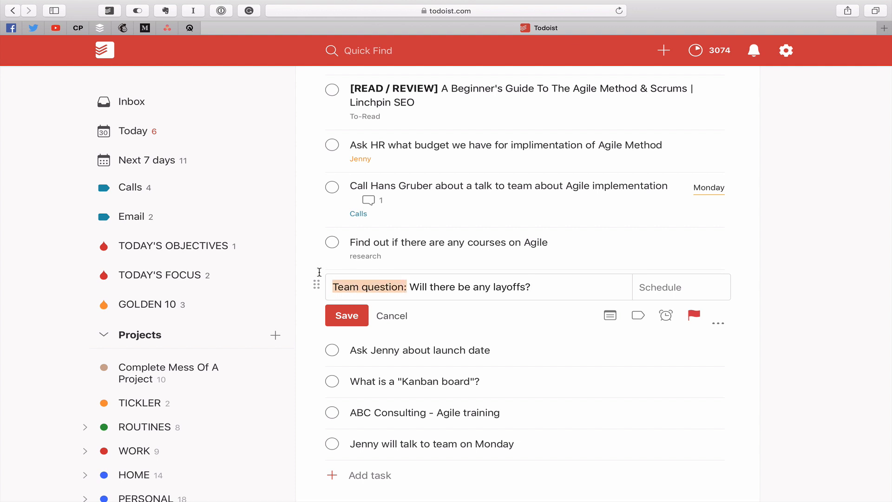
{"action": "type", "text": "Ask Jenny"}
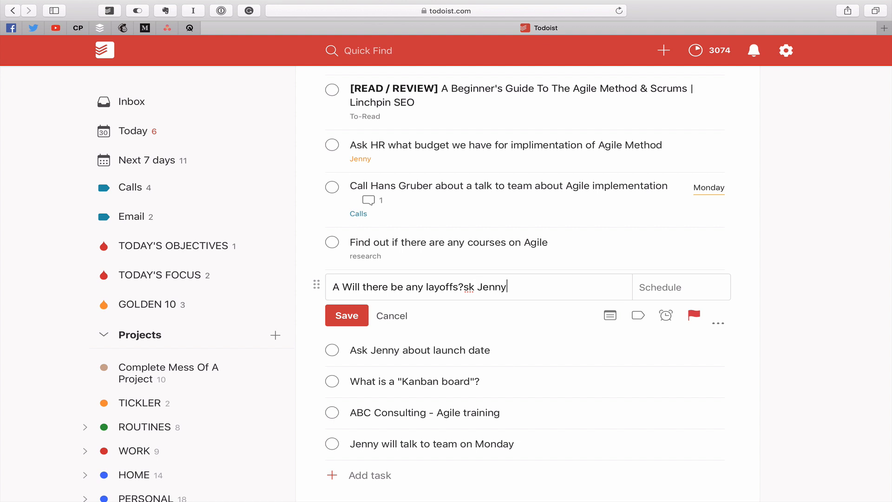
{"action": "key", "text": "BackSpace"}
{"action": "key", "text": "BackSpace"}
{"action": "key", "text": "BackSpace"}
{"action": "key", "text": "BackSpace"}
{"action": "key", "text": "BackSpace"}
{"action": "key", "text": "BackSpace"}
{"action": "key", "text": "BackSpace"}
{"action": "key", "text": "BackSpace"}
{"action": "type", "text": "Ask Jenny"}
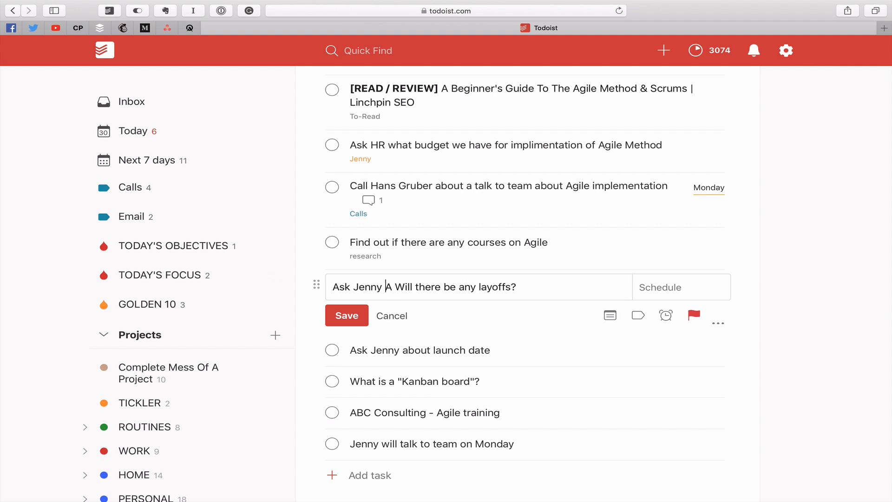
{"action": "type", "text": " if"}
{"action": "key", "text": "Delete"}
{"action": "key", "text": "Delete"}
{"action": "key", "text": "Delete"}
{"action": "key", "text": "Delete"}
{"action": "key", "text": "Delete"}
{"action": "key", "text": "Delete"}
{"action": "key", "text": "Delete"}
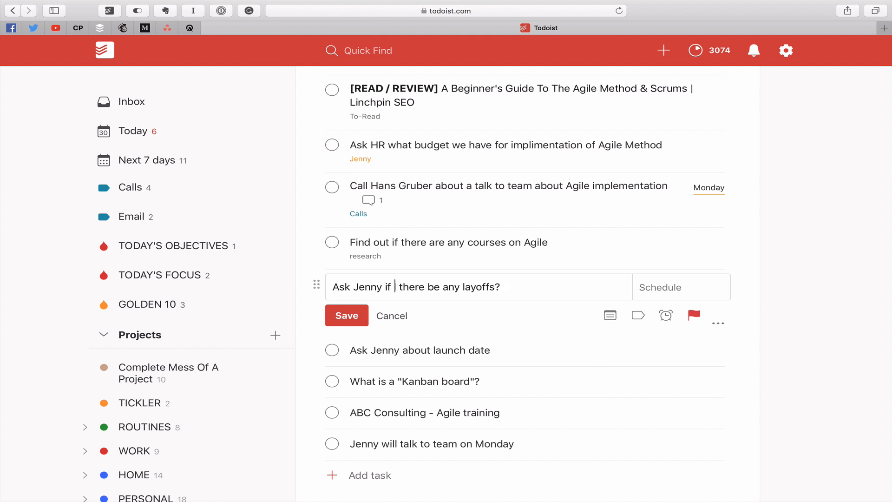
{"action": "key", "text": "Delete"}
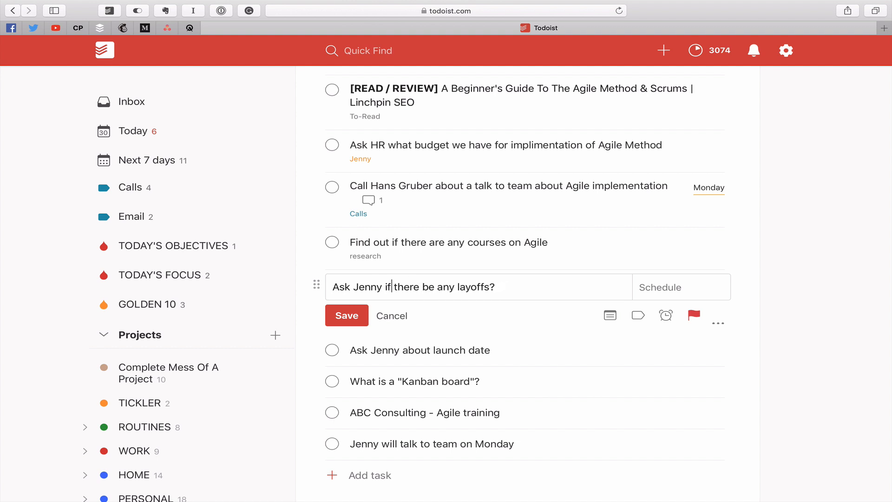
- Add the Jenny label, set the task to priority 4, and save it
{"action": "left_click", "coordinate": [505, 288]}
{"action": "type", "text": "@"}
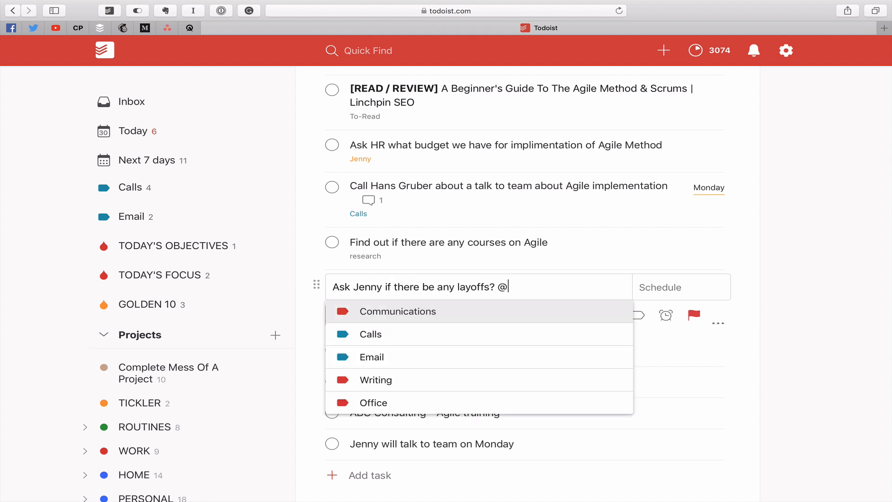
{"action": "type", "text": "jen"}
{"action": "key", "text": "Return"}
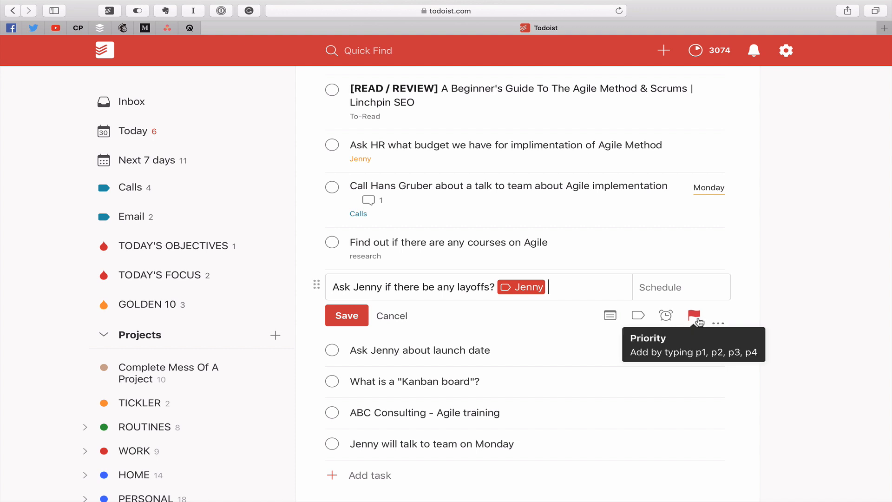
{"action": "left_click", "coordinate": [697, 317]}
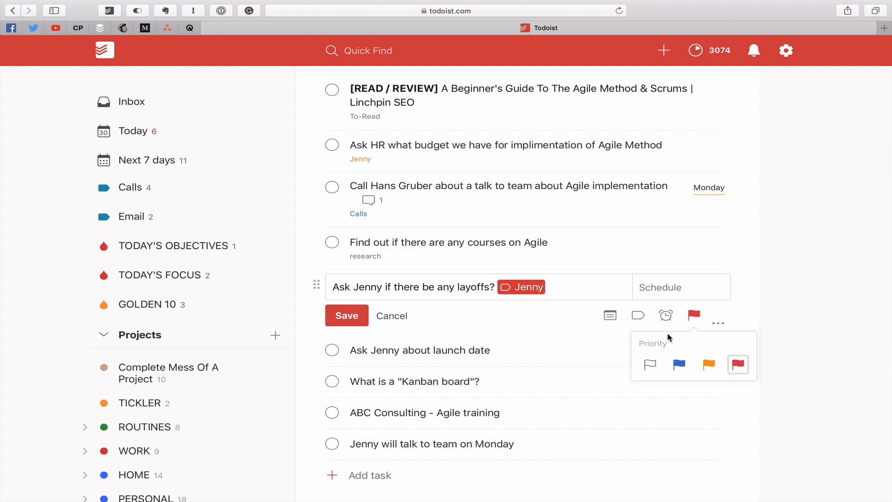
{"action": "left_click", "coordinate": [641, 363]}
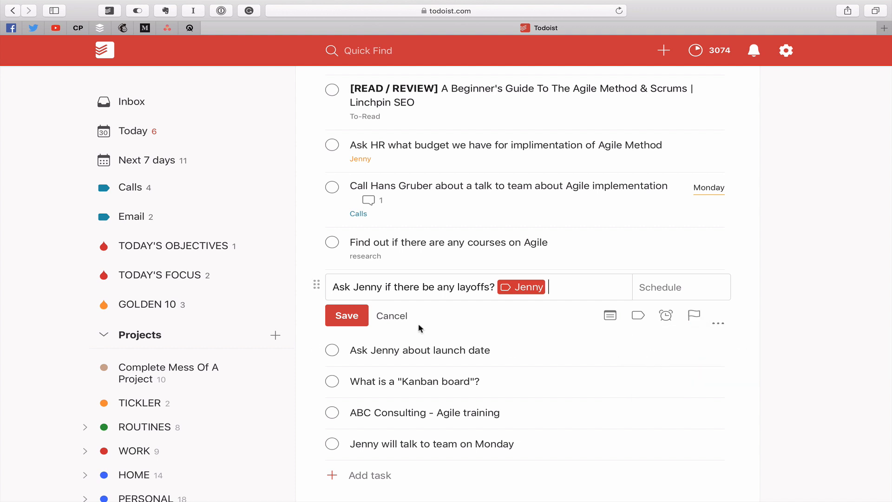
{"action": "left_click", "coordinate": [347, 315]}
{"action": "scroll", "coordinate": [407, 139], "scroll_direction": "up", "scroll_amount": 1}
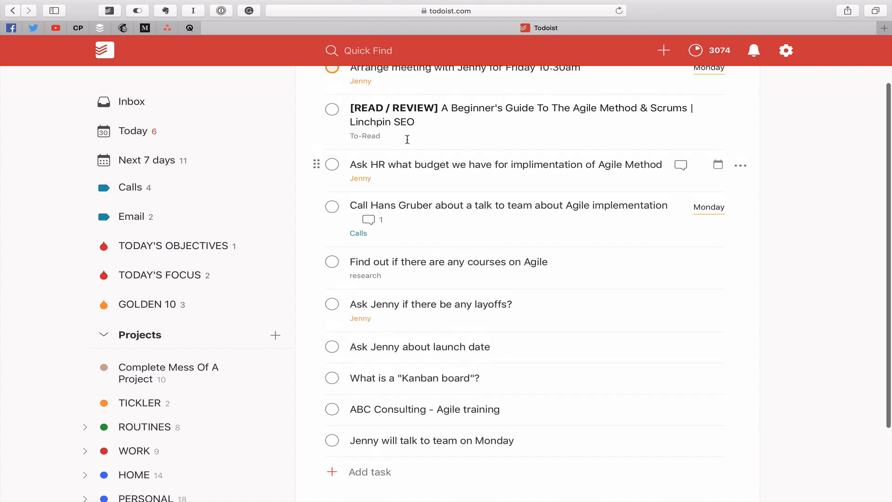
{"action": "scroll", "coordinate": [408, 139], "scroll_direction": "up", "scroll_amount": 2}
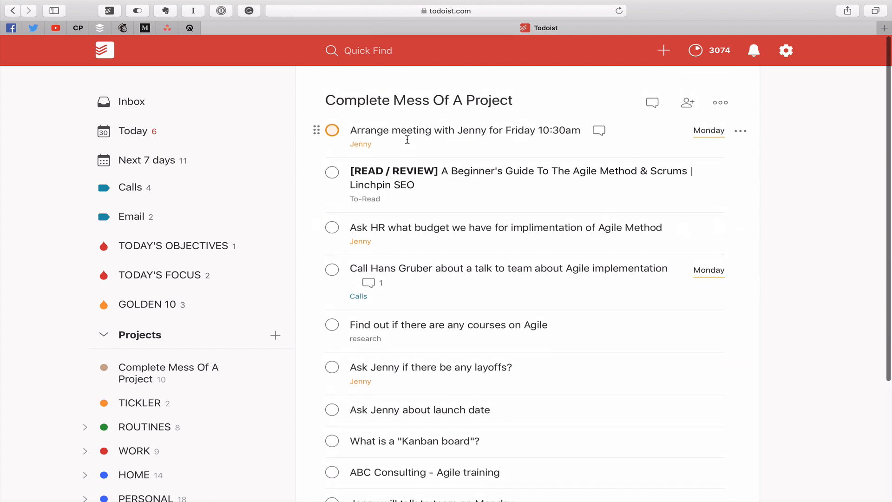
{"action": "scroll", "coordinate": [408, 140], "scroll_direction": "down", "scroll_amount": 3}
{"action": "scroll", "coordinate": [408, 134], "scroll_direction": "up", "scroll_amount": 3}
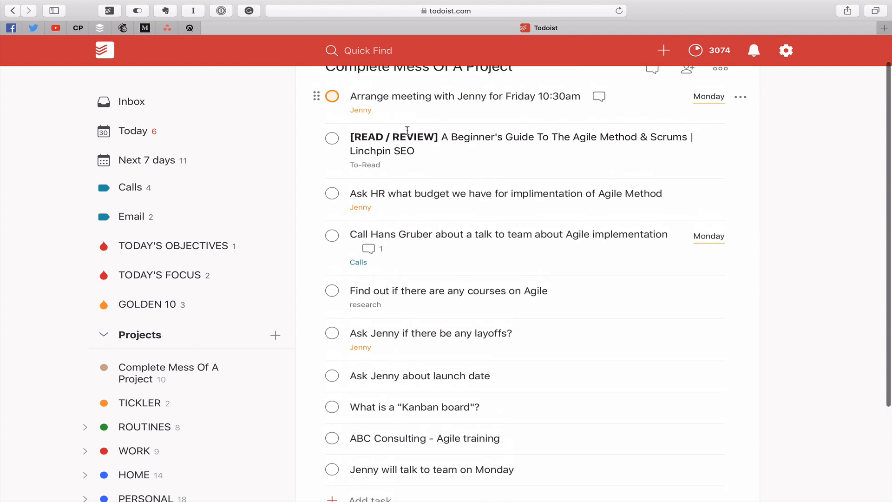
{"action": "scroll", "coordinate": [408, 132], "scroll_direction": "down", "scroll_amount": 2}
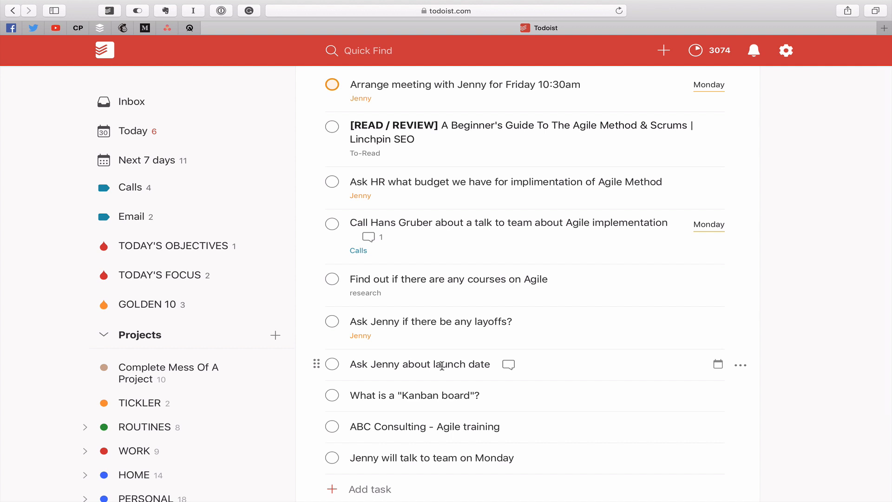
{"action": "left_click", "coordinate": [442, 365]}
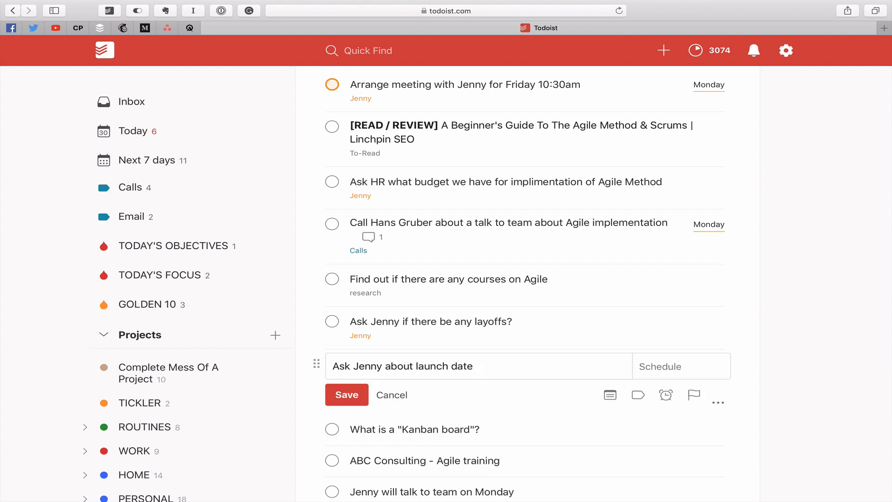
{"action": "type", "text": "@jenny"}
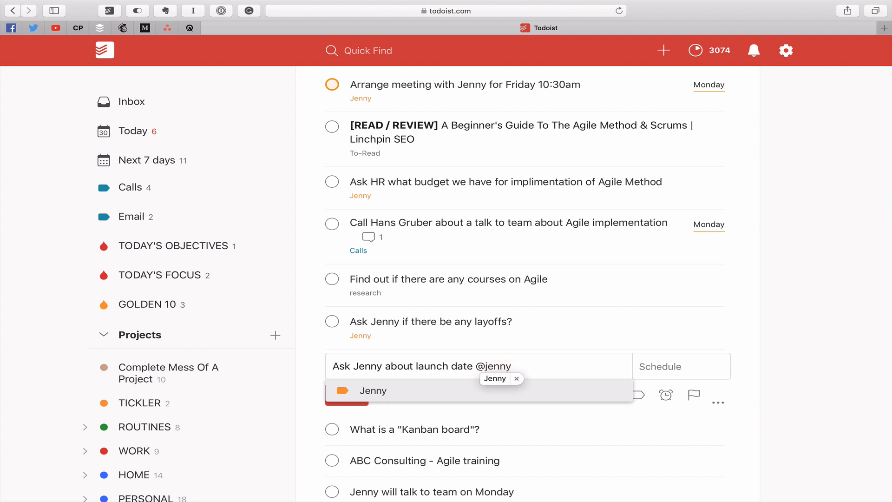
{"action": "key", "text": "Return"}
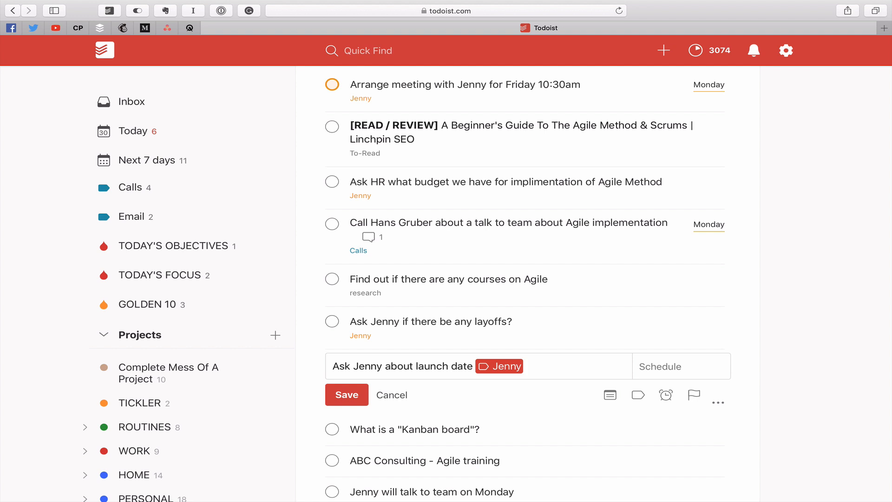
{"action": "left_click", "coordinate": [354, 396]}
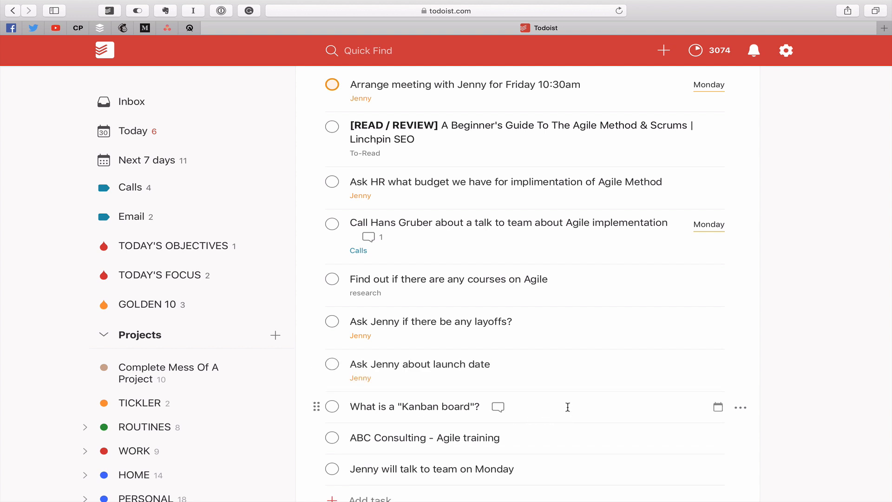
- Prefix the Kanban task with 'Research:' and a bold '!![RESEARCH]!!' tag, then save
{"action": "left_click", "coordinate": [568, 407]}
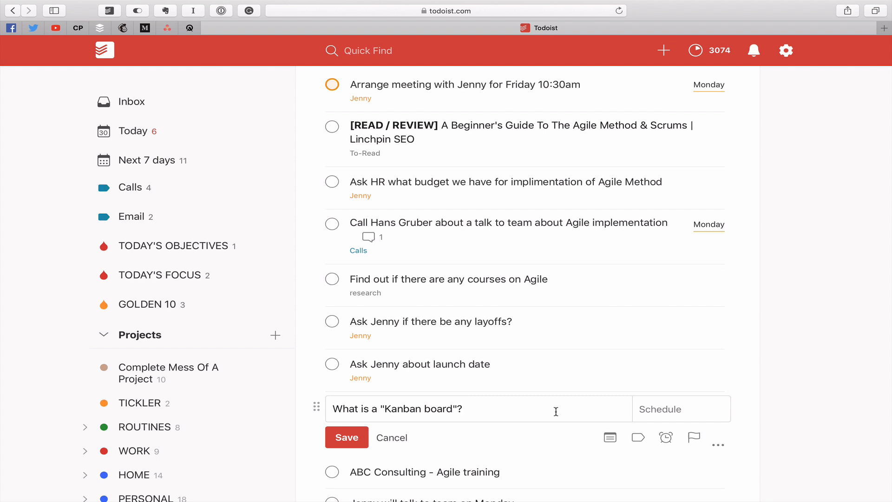
{"action": "left_click", "coordinate": [333, 409]}
{"action": "type", "text": "Re"}
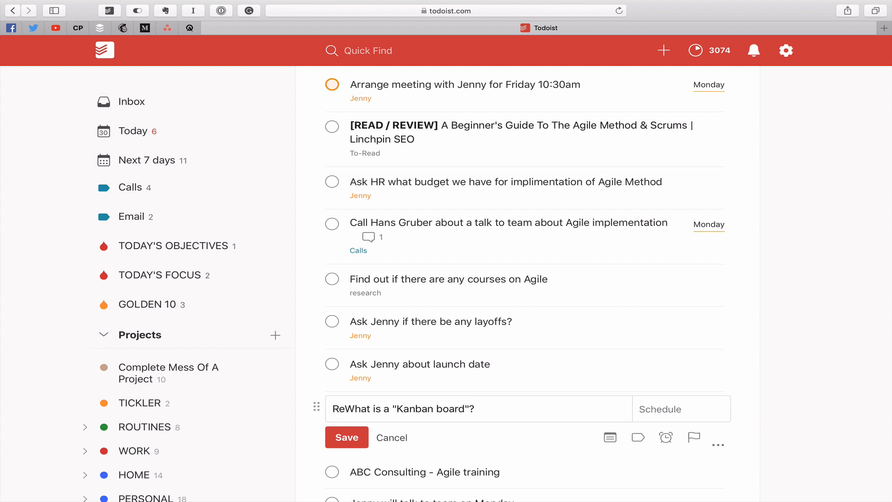
{"action": "type", "text": "search"}
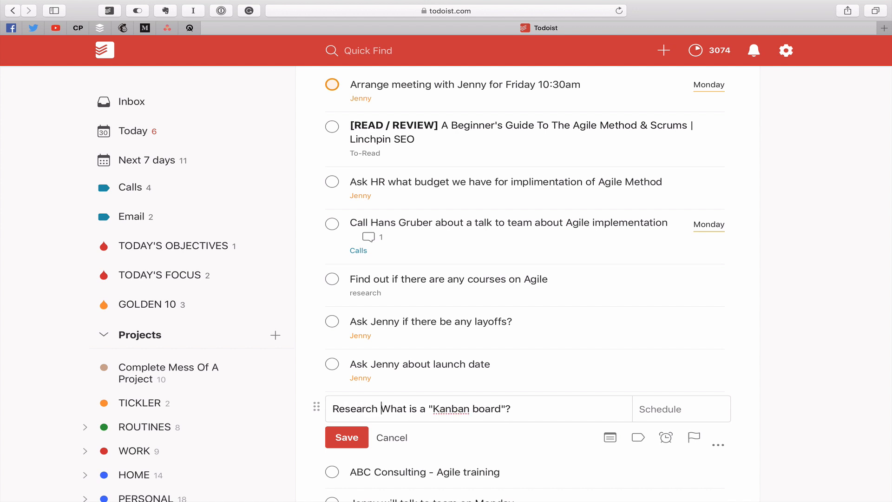
{"action": "key", "text": "BackSpace"}
{"action": "type", "text": ":"}
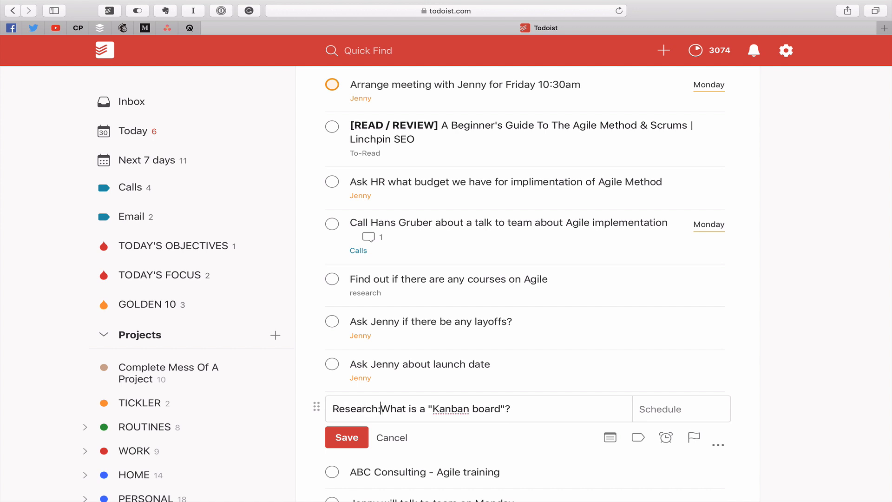
{"action": "left_click", "coordinate": [372, 409]}
{"action": "type", "text": "!![RESEARCH"}
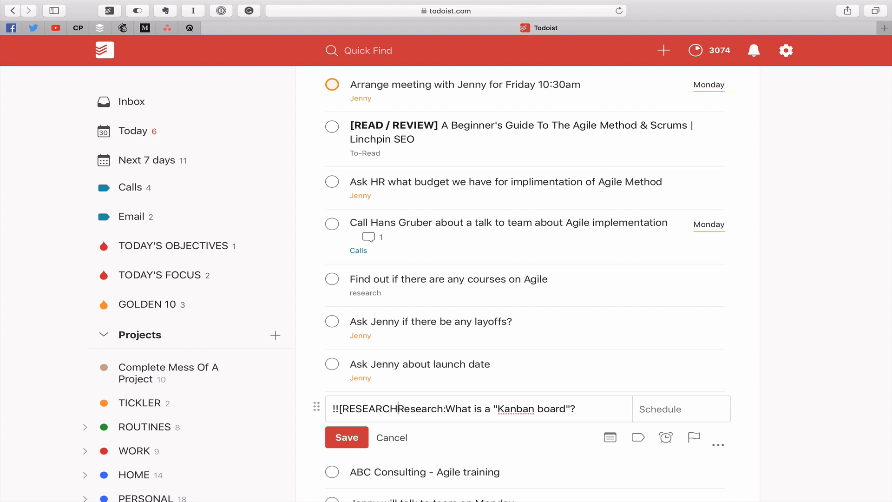
{"action": "type", "text": "]!!"}
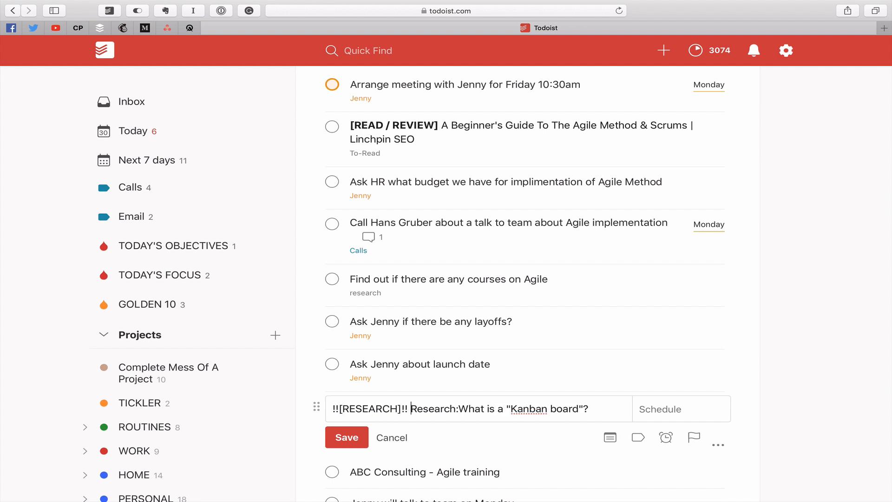
{"action": "left_click", "coordinate": [334, 441]}
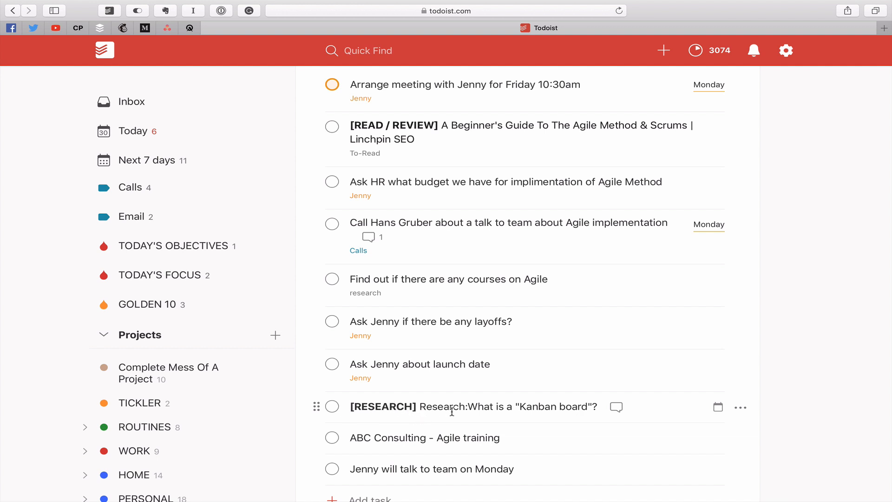
{"action": "scroll", "coordinate": [453, 411], "scroll_direction": "down", "scroll_amount": 4}
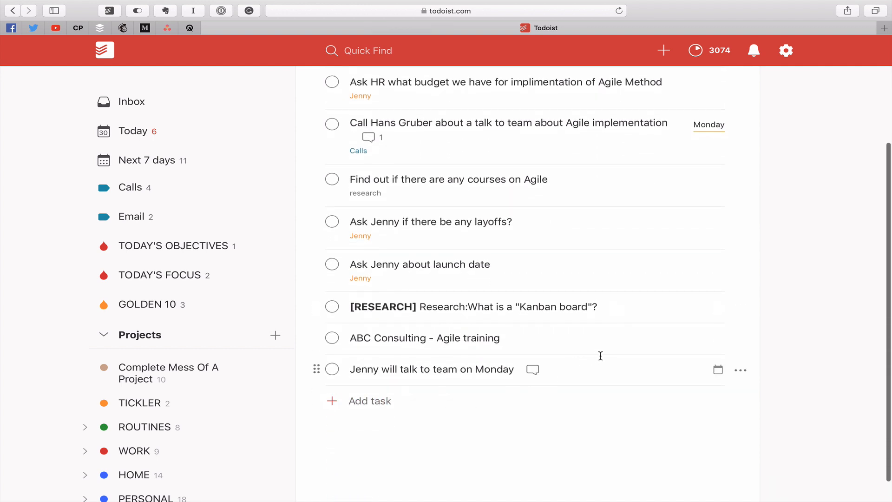
- Strip the duplicate 'Research:' prefix and trailing question mark from the Kanban task and save
{"action": "left_click", "coordinate": [523, 307]}
{"action": "left_click_drag", "start_coordinate": [459, 309], "coordinate": [411, 312]}
{"action": "key", "text": "BackSpace"}
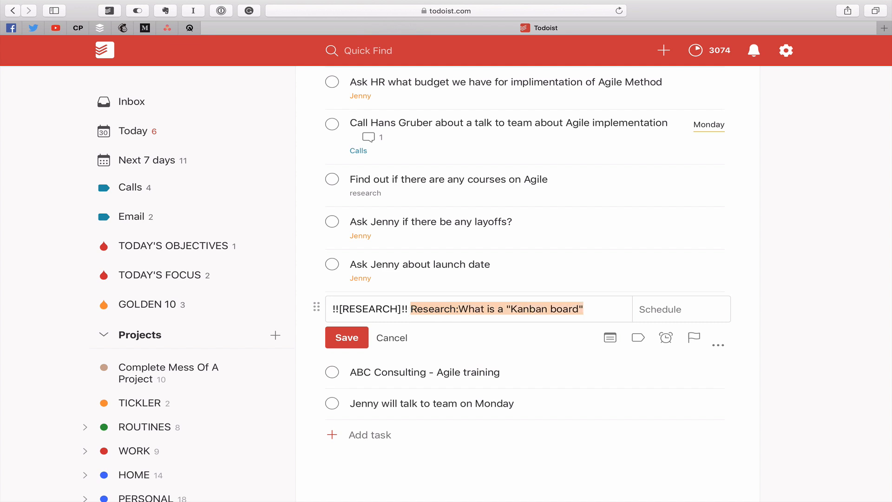
{"action": "left_click", "coordinate": [460, 309]}
{"action": "key", "text": "BackSpace"}
{"action": "key", "text": "BackSpace"}
{"action": "key", "text": "BackSpace"}
{"action": "key", "text": "BackSpace"}
{"action": "key", "text": "BackSpace"}
{"action": "key", "text": "BackSpace"}
{"action": "key", "text": "BackSpace"}
{"action": "key", "text": "BackSpace"}
{"action": "key", "text": "BackSpace"}
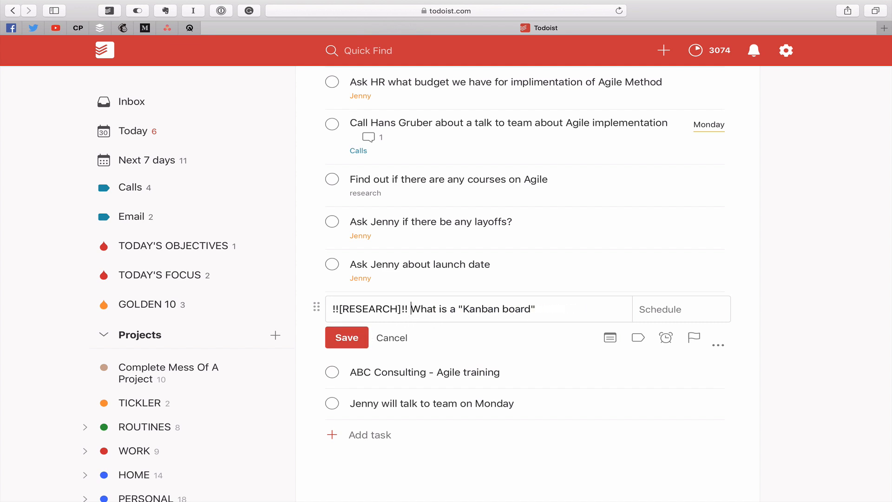
{"action": "left_click", "coordinate": [352, 339]}
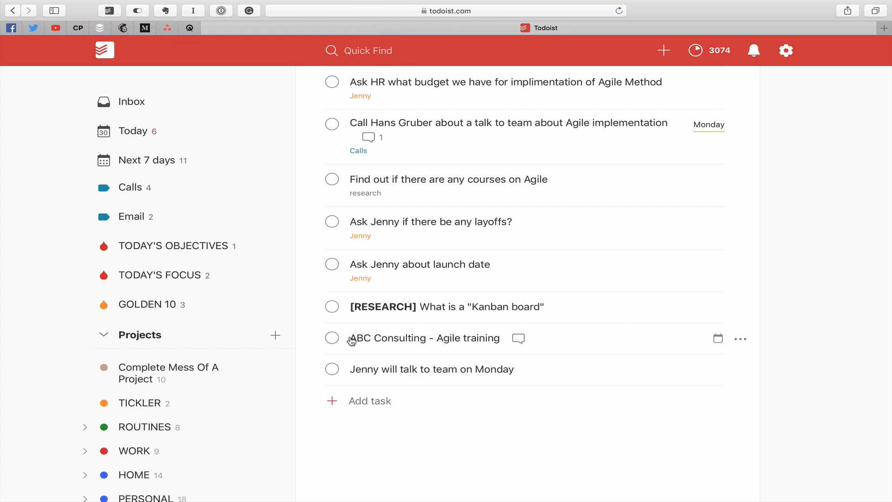
{"action": "left_click", "coordinate": [388, 334]}
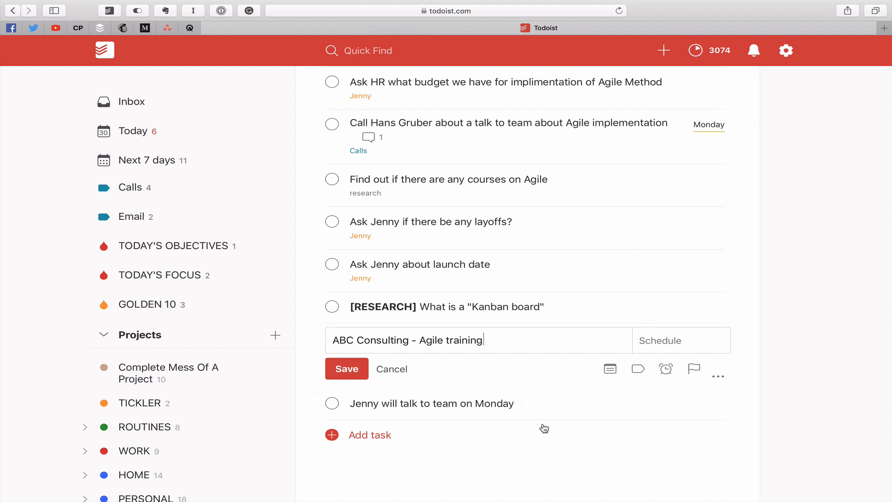
- Reword the task to 'Contact ABC Consulting about Agile training', add the Calls label, and save
{"action": "type", "text": "Contact"}
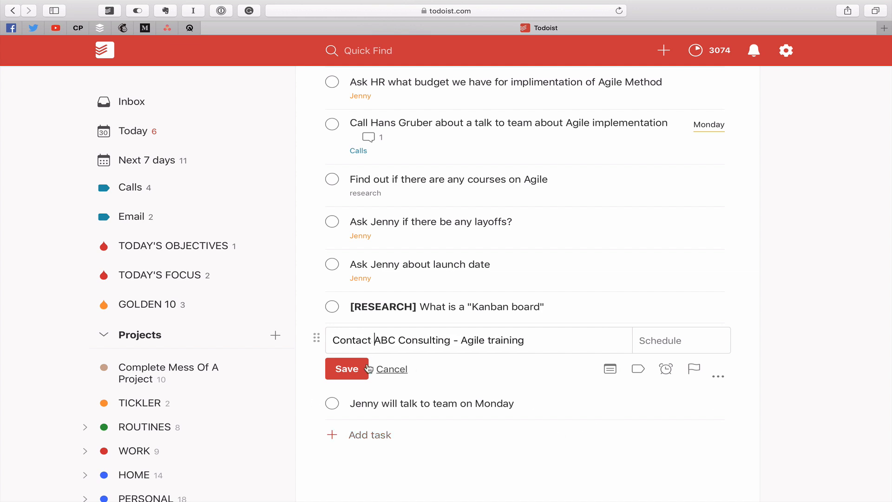
{"action": "key", "text": "BackSpace"}
{"action": "type", "text": "about"}
{"action": "left_click", "coordinate": [582, 341]}
{"action": "type", "text": "@cal"}
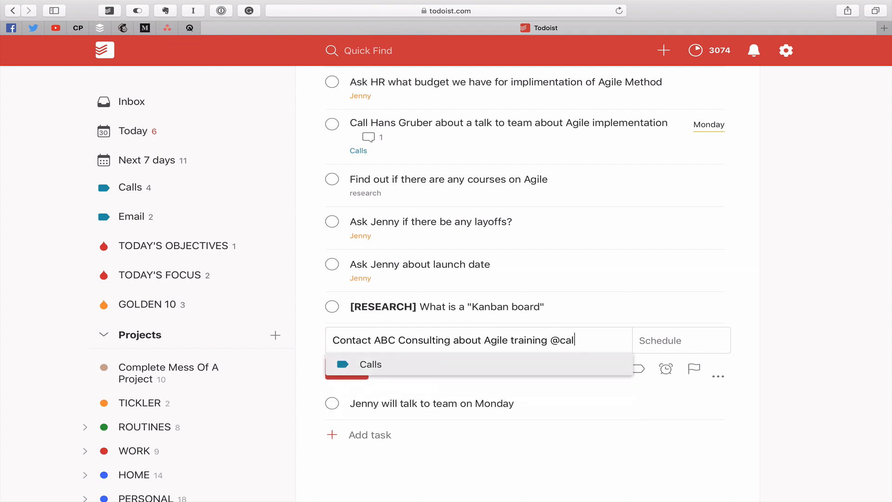
{"action": "key", "text": "Return"}
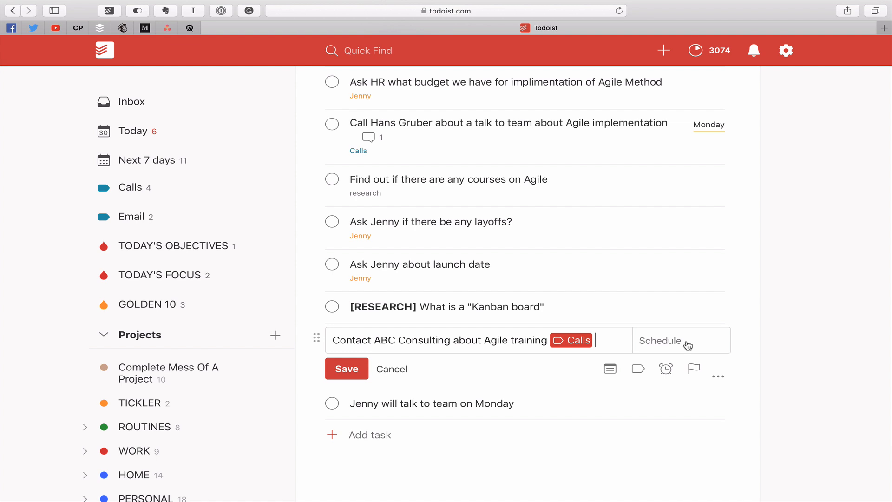
{"action": "scroll", "coordinate": [688, 346], "scroll_direction": "up", "scroll_amount": 3}
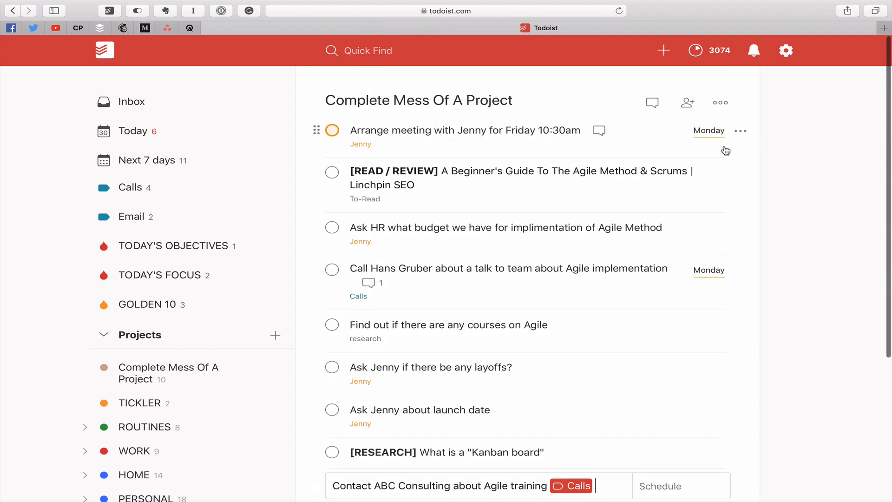
{"action": "scroll", "coordinate": [526, 199], "scroll_direction": "down", "scroll_amount": 4}
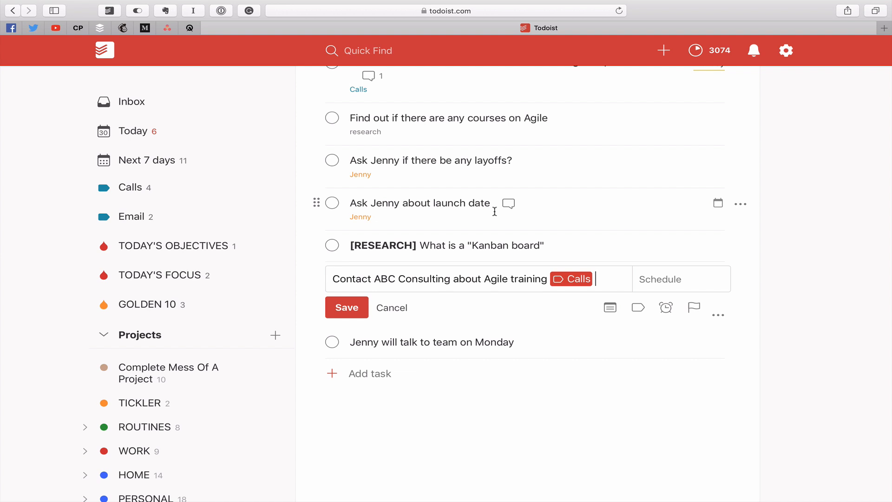
{"action": "left_click", "coordinate": [364, 315]}
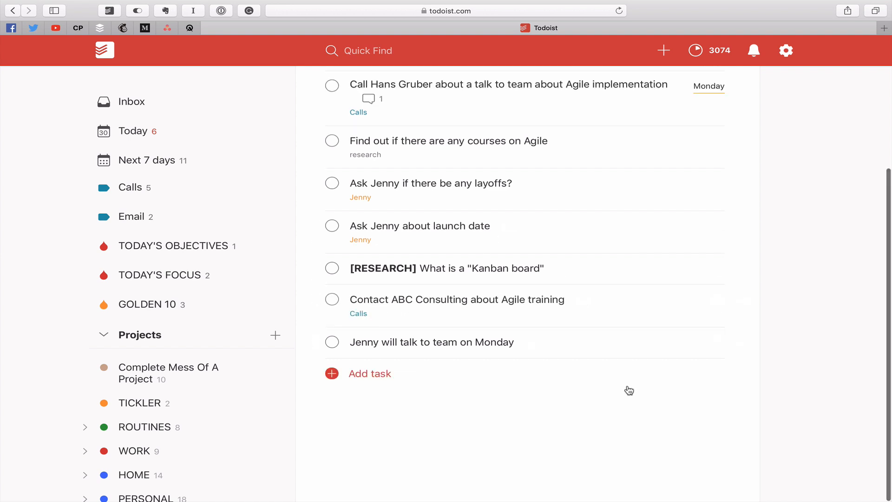
- Reword the Monday task to 'Ask Jenny if she will talk to team on Monday'
{"action": "left_click", "coordinate": [448, 347]}
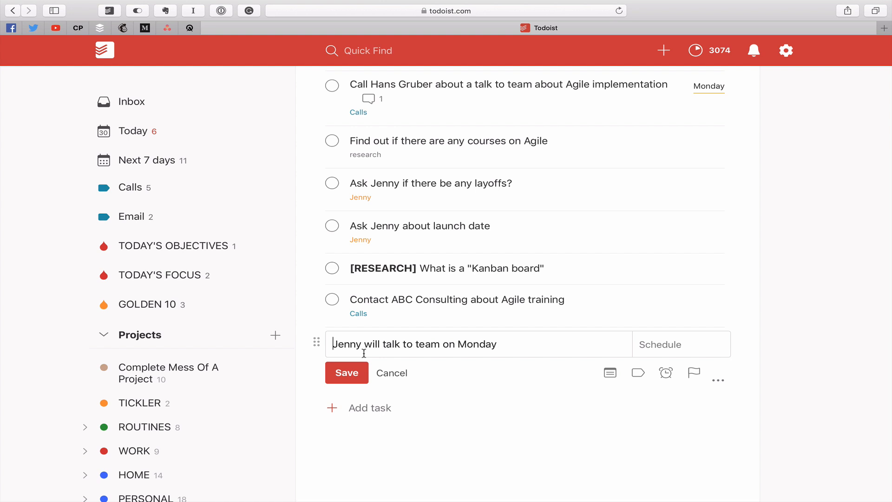
{"action": "type", "text": "Sk"}
{"action": "key", "text": "BackSpace"}
{"action": "key", "text": "BackSpace"}
{"action": "key", "text": "BackSpace"}
{"action": "type", "text": "Ask"}
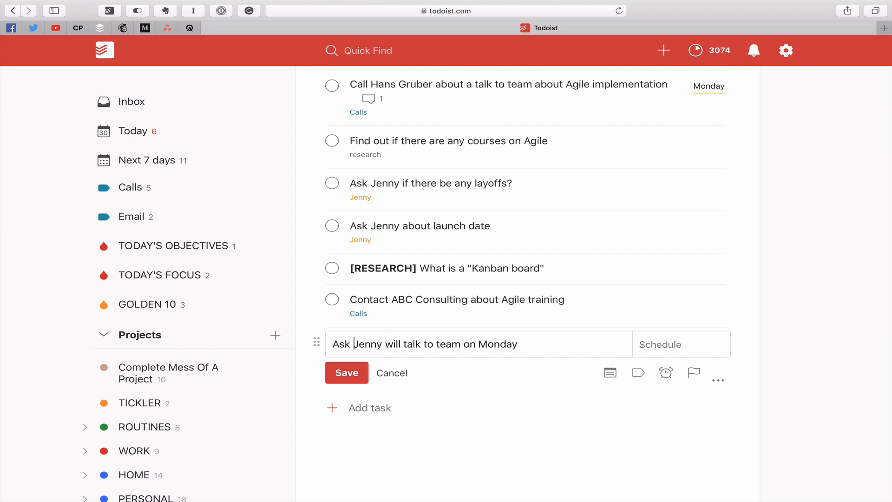
{"action": "key", "text": "Right"}
{"action": "key", "text": "Right"}
{"action": "key", "text": "Right"}
{"action": "key", "text": "Right"}
{"action": "key", "text": "Right"}
{"action": "key", "text": "Right"}
{"action": "type", "text": "if she"}
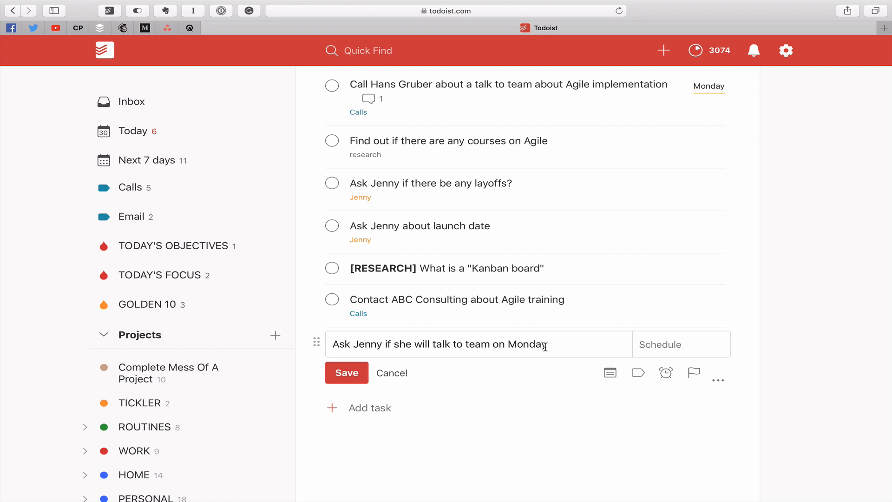
- Add the Jenny label to the Monday task and save it without a due date
{"action": "left_click", "coordinate": [601, 344]}
{"action": "type", "text": "@je"}
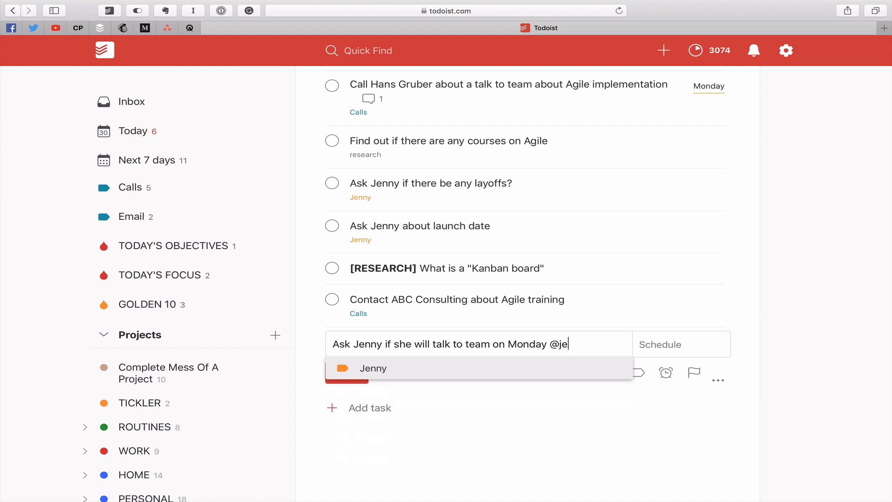
{"action": "key", "text": "Return"}
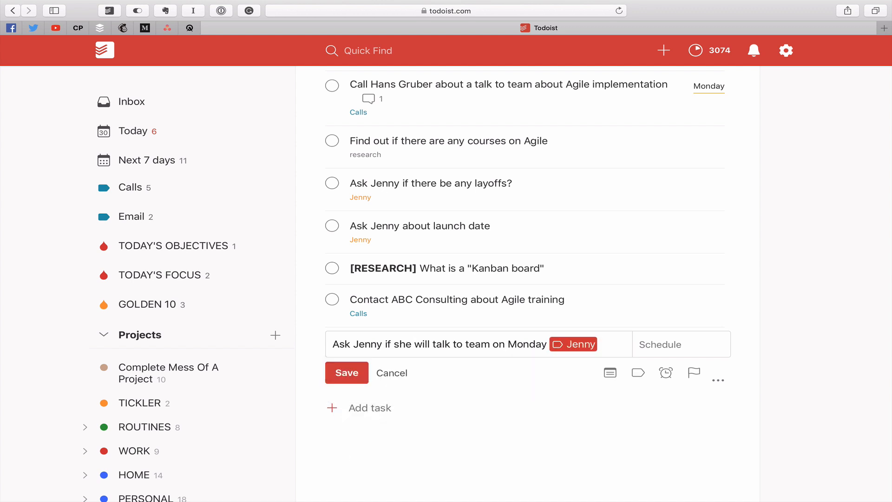
{"action": "left_click", "coordinate": [681, 344]}
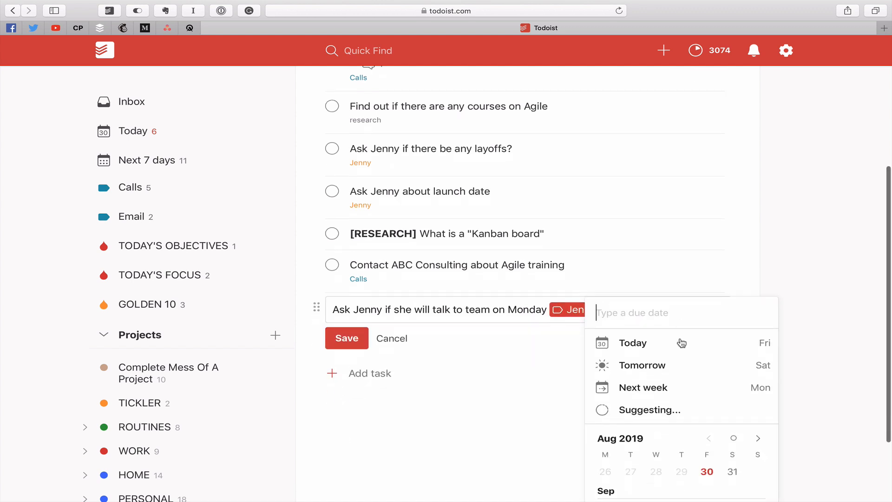
{"action": "left_click", "coordinate": [808, 358]}
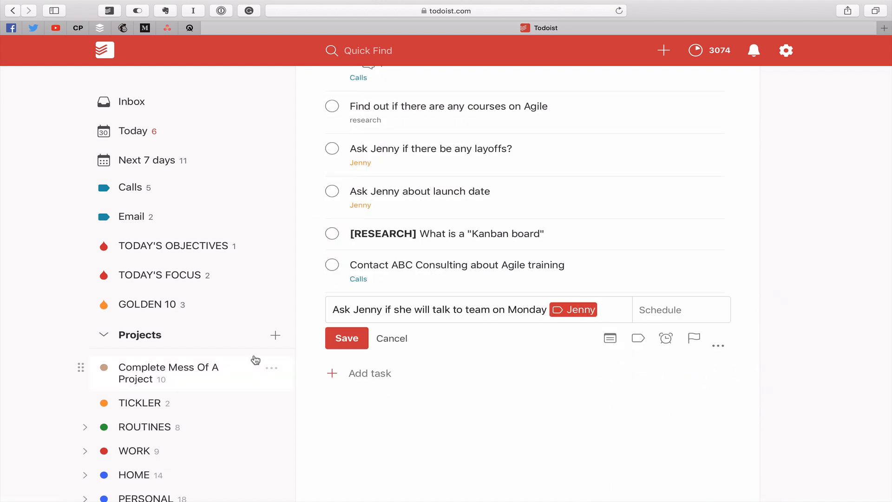
{"action": "left_click", "coordinate": [337, 343]}
{"action": "scroll", "coordinate": [537, 333], "scroll_direction": "up", "scroll_amount": 3}
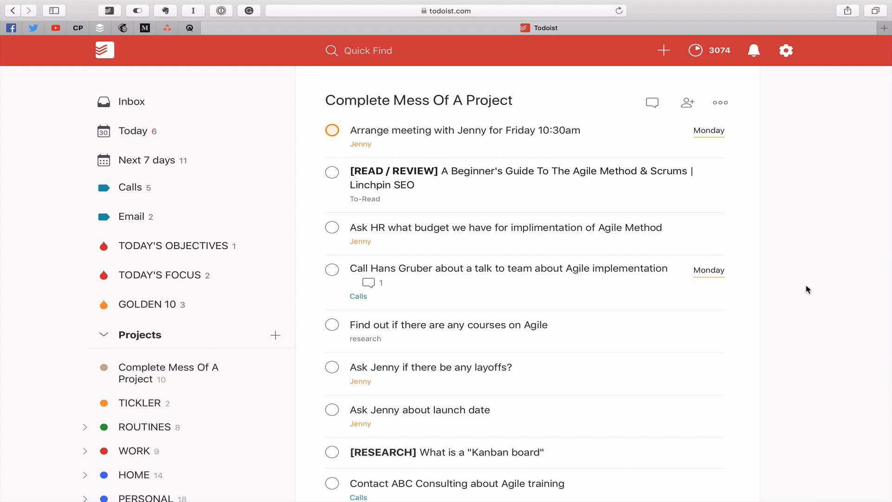
- Sort the project's tasks by date, preview the Jenny label filter, then return to the project
{"action": "key", "text": "s"}
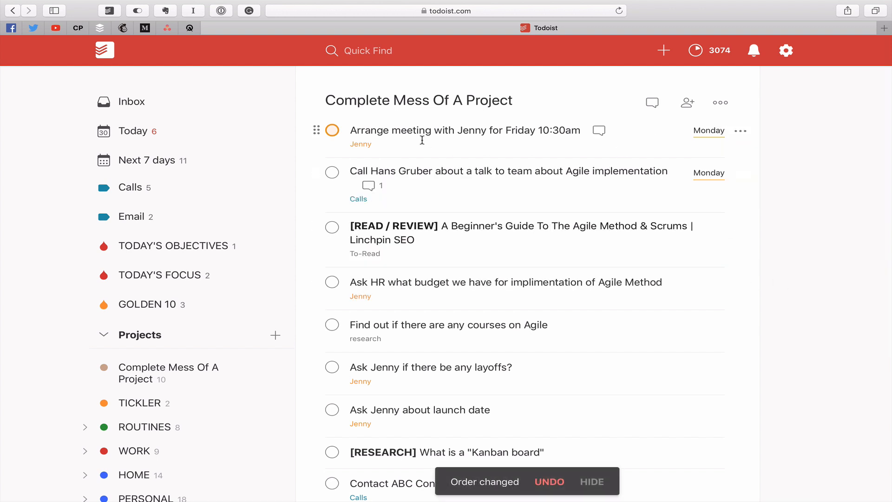
{"action": "scroll", "coordinate": [764, 300], "scroll_direction": "down", "scroll_amount": 3}
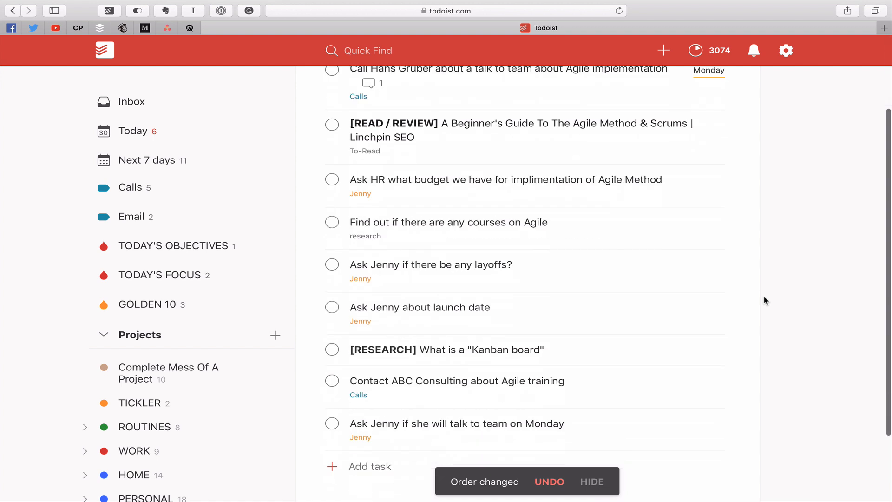
{"action": "scroll", "coordinate": [763, 298], "scroll_direction": "up", "scroll_amount": 3}
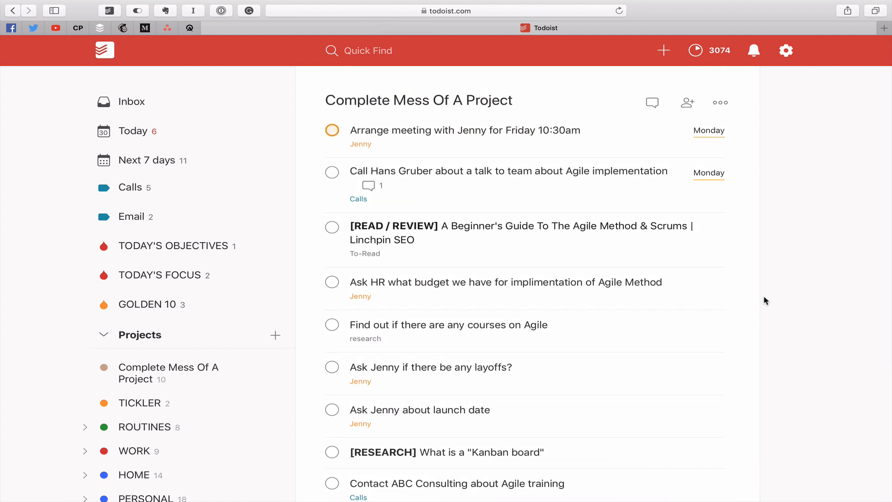
{"action": "left_click", "coordinate": [360, 146]}
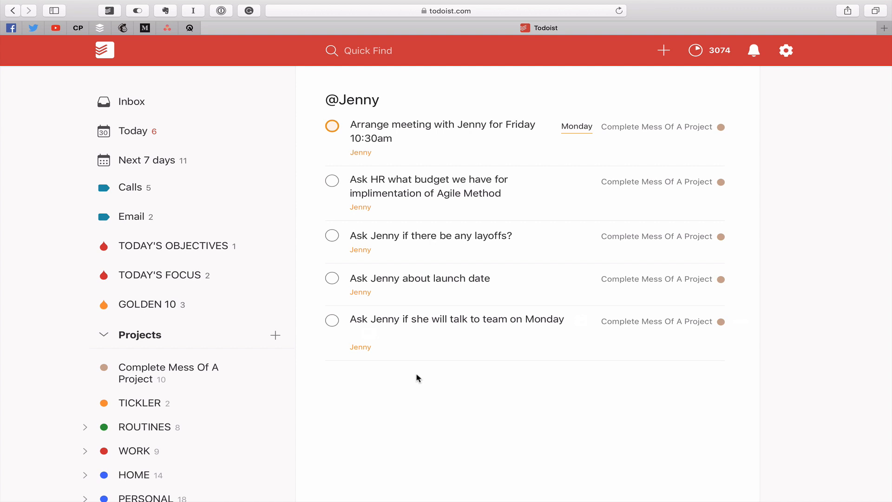
{"action": "left_click", "coordinate": [170, 372]}
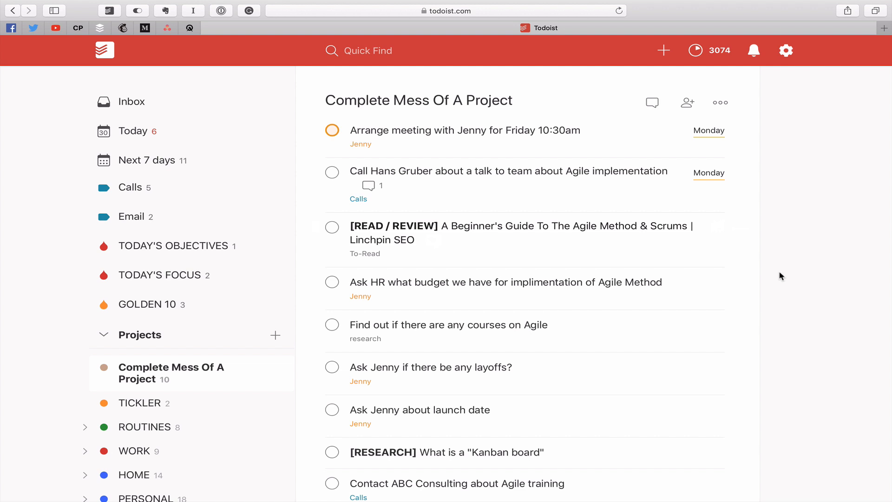
- Drag the '[RESEARCH] What is a "Kanban board"' task up to just below the READ / REVIEW task
{"action": "scroll", "coordinate": [781, 276], "scroll_direction": "down", "scroll_amount": 3}
{"action": "scroll", "coordinate": [781, 277], "scroll_direction": "up", "scroll_amount": 1}
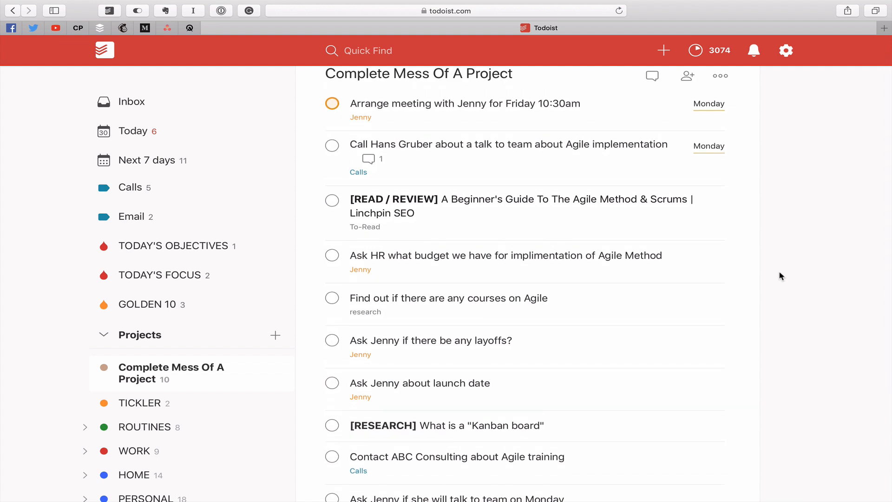
{"action": "mouse_move", "coordinate": [432, 417]}
{"action": "left_click_drag", "start_coordinate": [316, 426], "coordinate": [308, 251]}
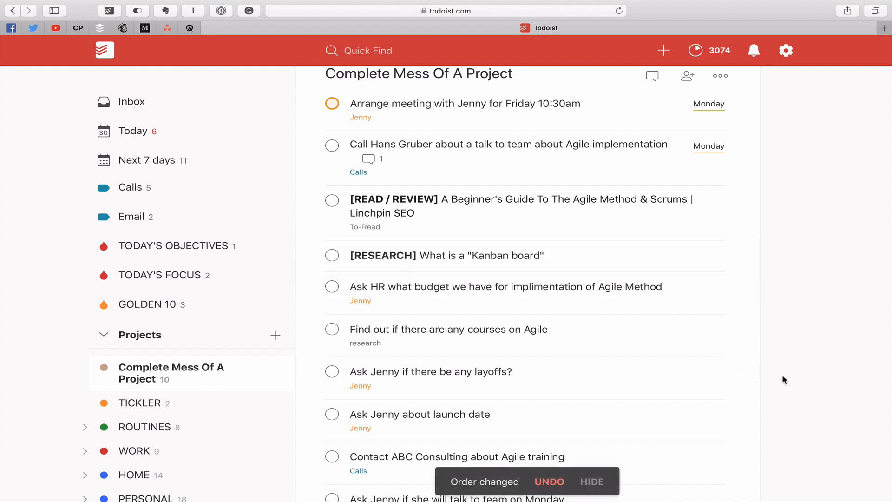
{"action": "scroll", "coordinate": [782, 379], "scroll_direction": "down", "scroll_amount": 5}
- Create a section heading at the project's end by entering '* !!FURTHER RESEARCH!!'
{"action": "left_click", "coordinate": [381, 374]}
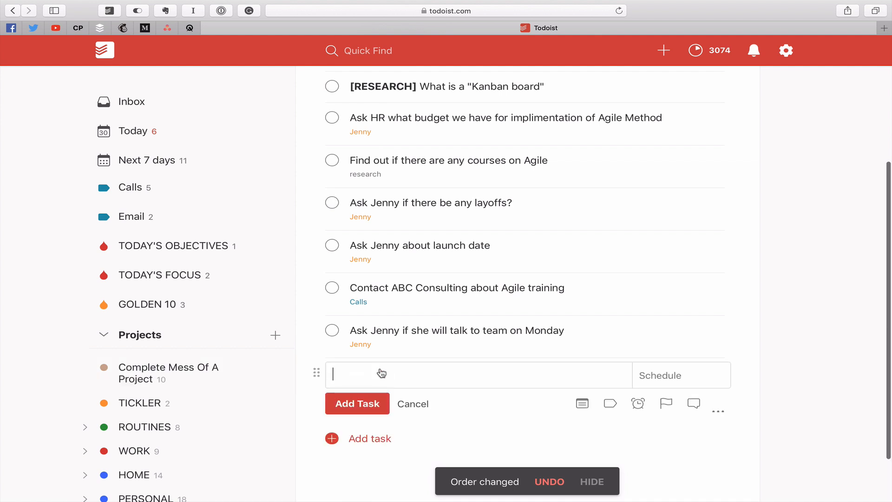
{"action": "type", "text": "!!"}
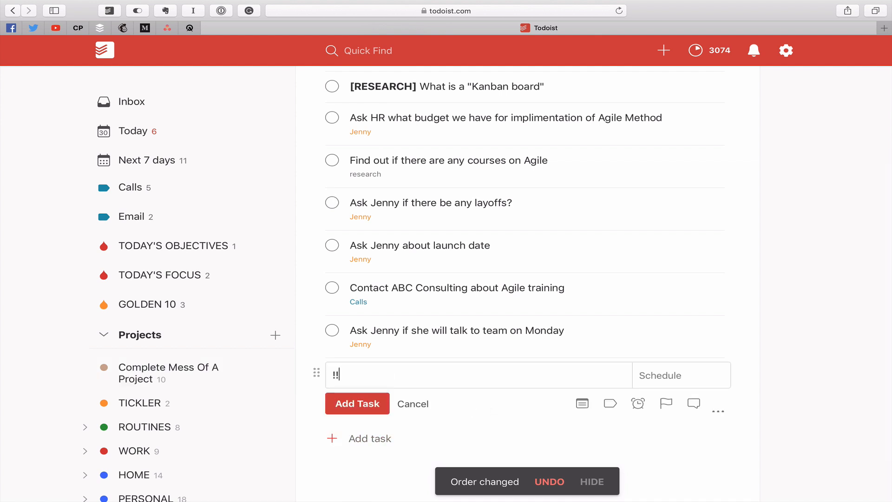
{"action": "type", "text": "RES"}
{"action": "key", "text": "BackSpace"}
{"action": "key", "text": "BackSpace"}
{"action": "key", "text": "BackSpace"}
{"action": "key", "text": "BackSpace"}
{"action": "key", "text": "BackSpace"}
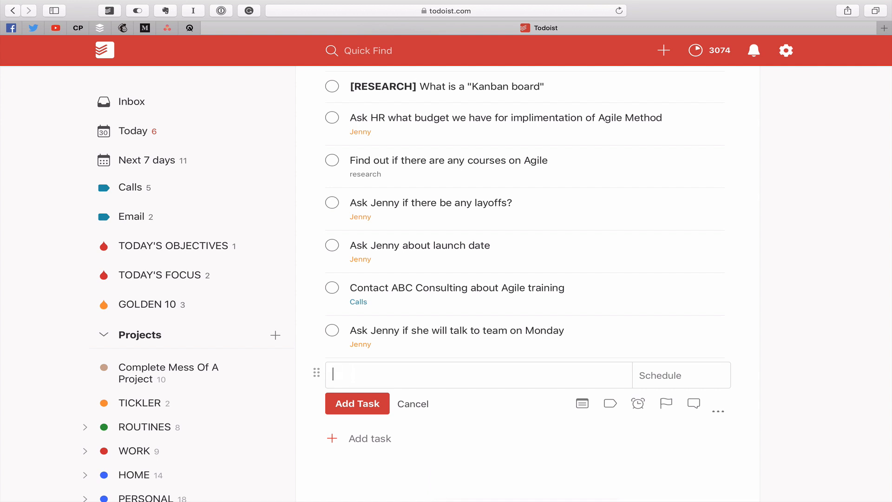
{"action": "type", "text": "* !!"}
{"action": "type", "text": "FORTHER"}
{"action": "key", "text": "BackSpace"}
{"action": "key", "text": "BackSpace"}
{"action": "key", "text": "BackSpace"}
{"action": "key", "text": "BackSpace"}
{"action": "key", "text": "BackSpace"}
{"action": "key", "text": "BackSpace"}
{"action": "type", "text": "URTHER RE"}
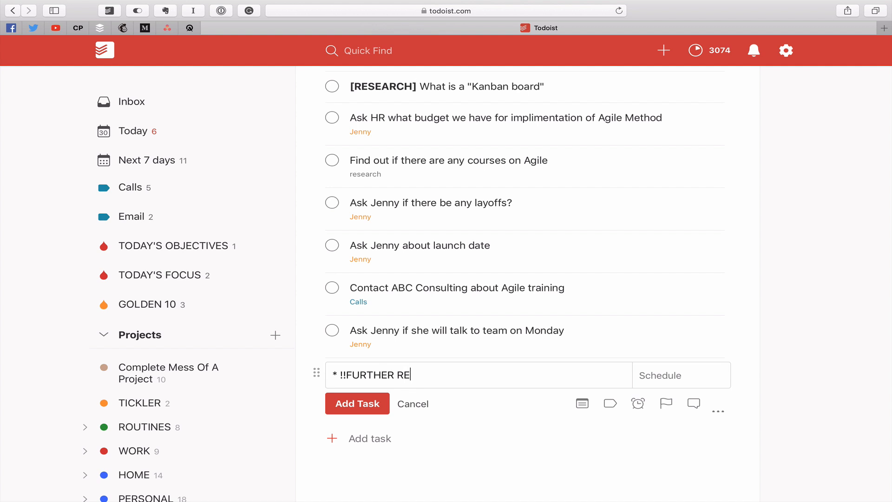
{"action": "type", "text": "SEARCH!!"}
{"action": "key", "text": "Return"}
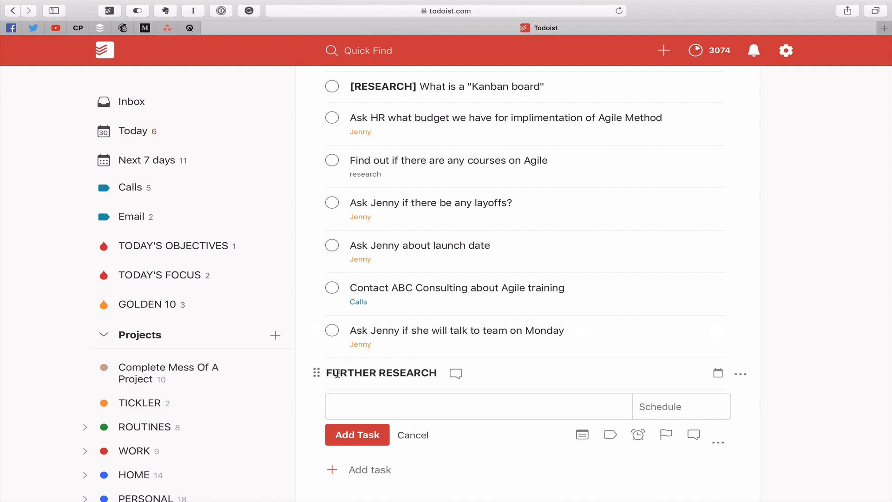
{"action": "left_click", "coordinate": [412, 435]}
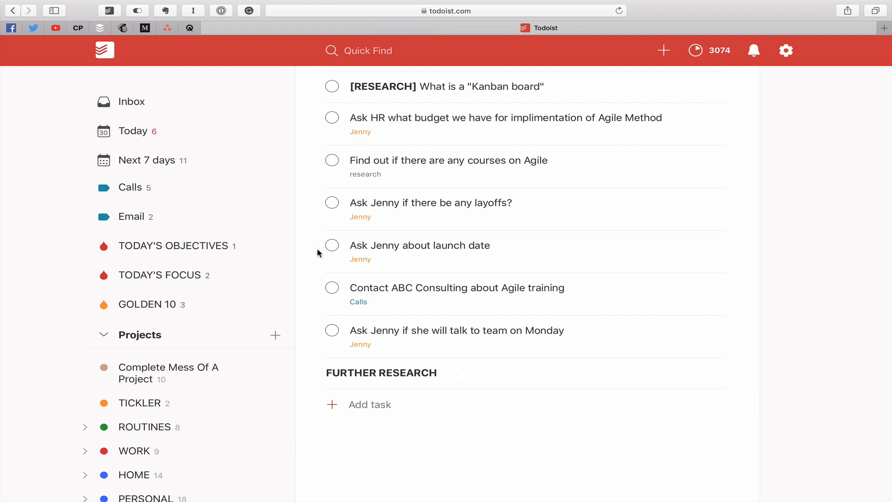
- Move the Kanban board and READ / REVIEW tasks under FURTHER RESEARCH, then collapse the section
{"action": "left_click_drag", "start_coordinate": [314, 86], "coordinate": [352, 378]}
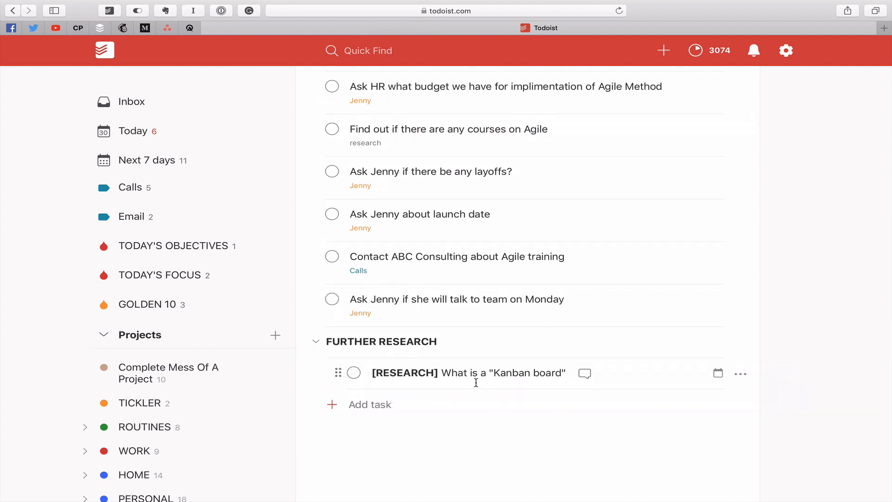
{"action": "scroll", "coordinate": [349, 259], "scroll_direction": "up", "scroll_amount": 3}
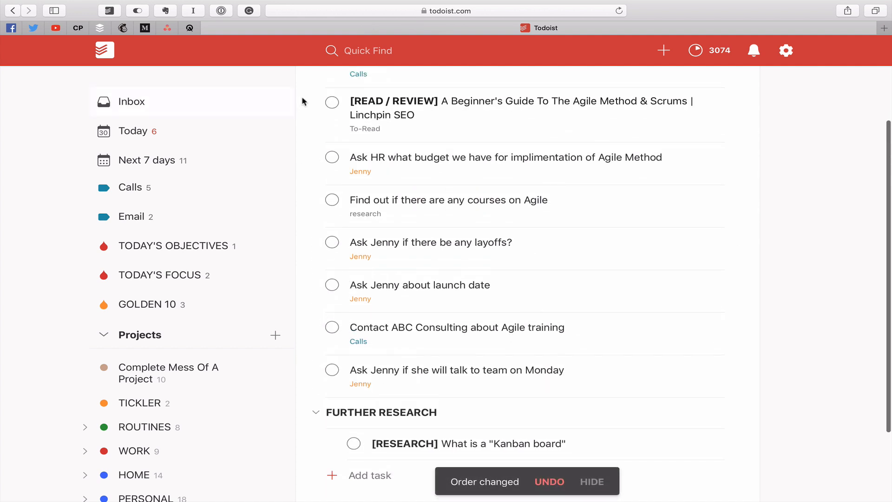
{"action": "left_click_drag", "start_coordinate": [318, 102], "coordinate": [349, 420]}
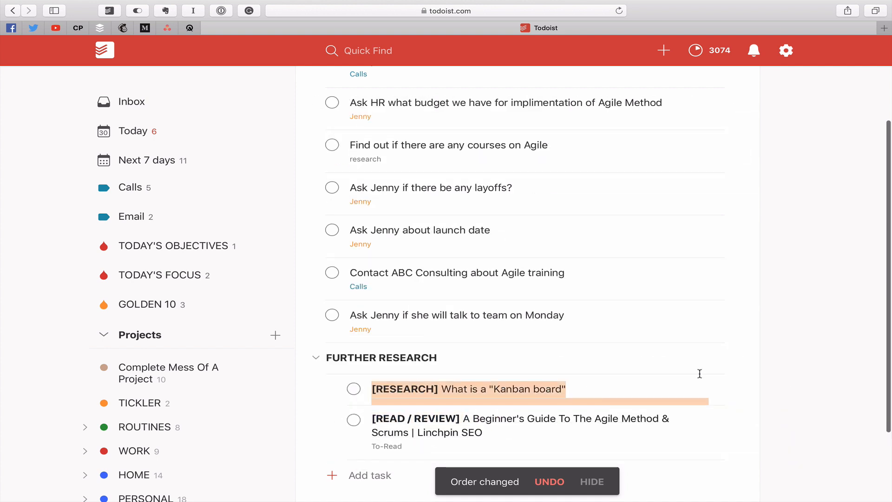
{"action": "left_click", "coordinate": [736, 331]}
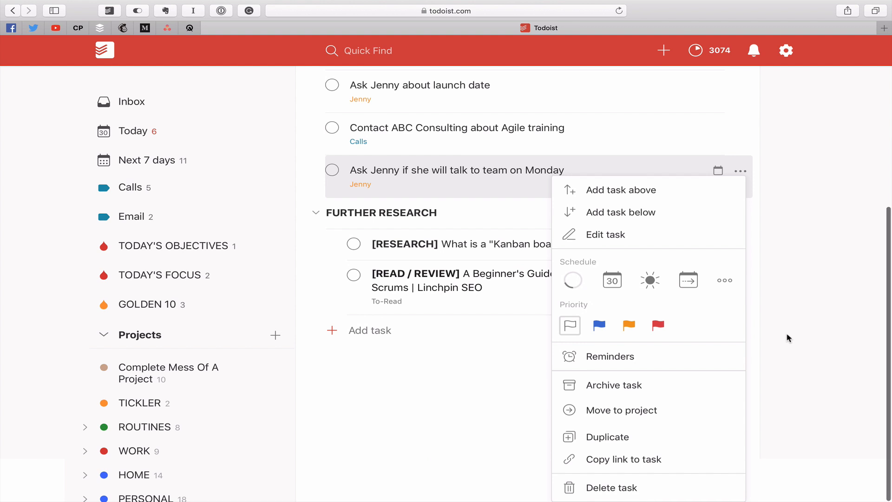
{"action": "left_click", "coordinate": [788, 337]}
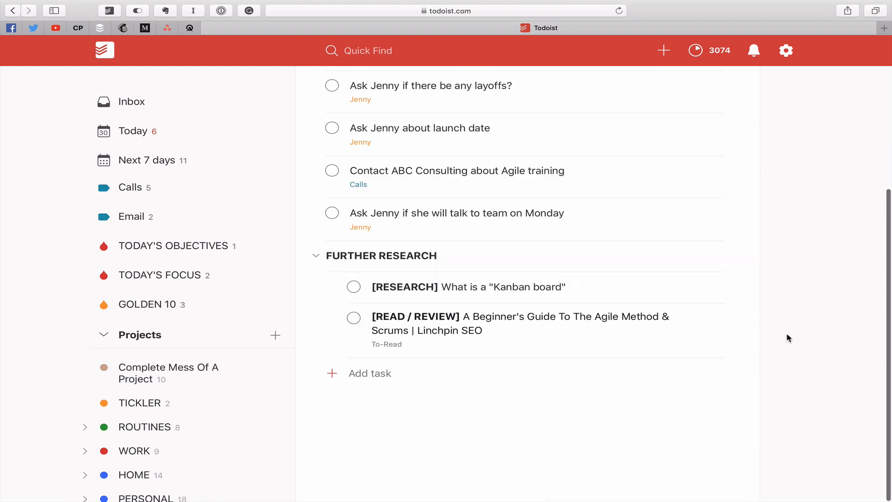
{"action": "left_click", "coordinate": [316, 256]}
{"action": "scroll", "coordinate": [804, 347], "scroll_direction": "up", "scroll_amount": 5}
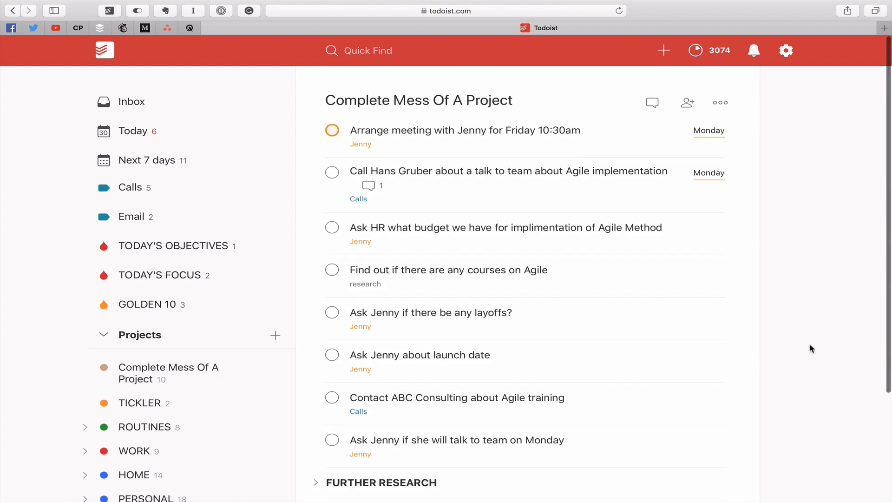